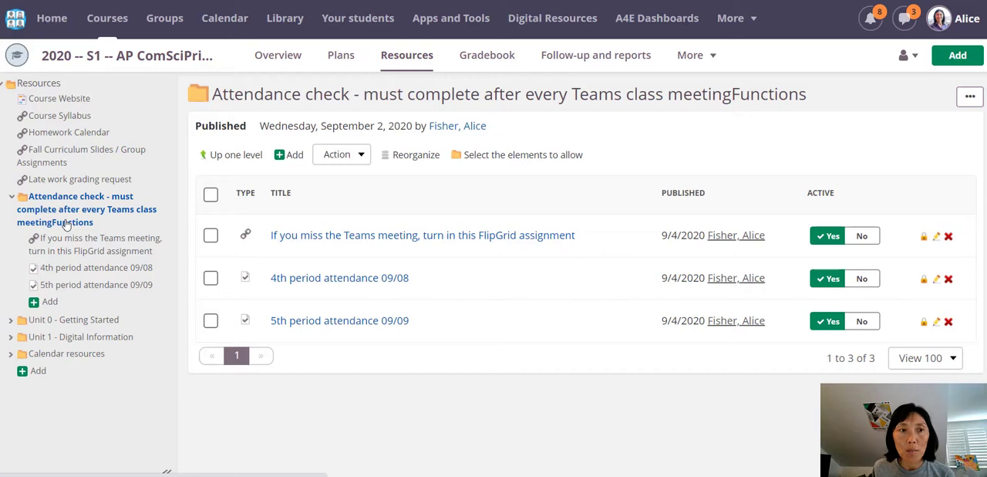
# Step: Rename the attendance folder to "Attendance check - must complete after every Teams class meeting", removing the stray "Functions"
pyautogui.click(970, 97)
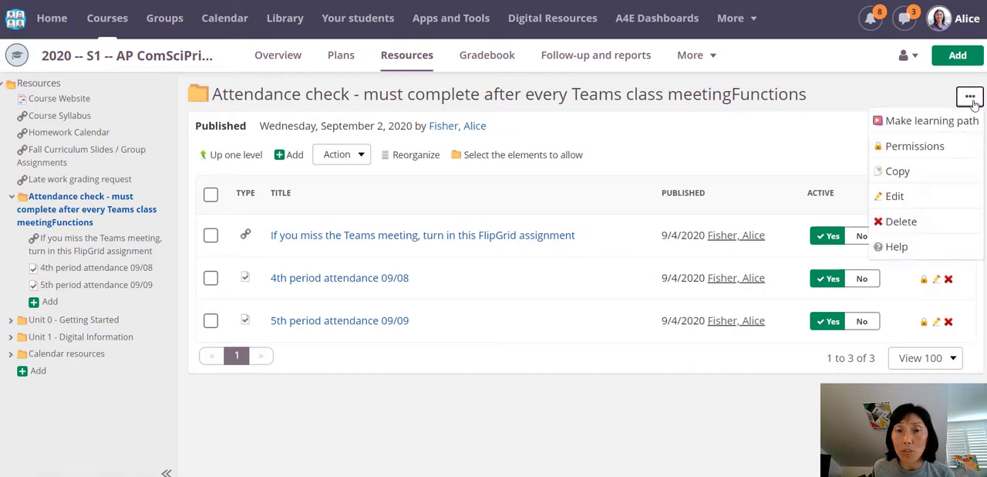
pyautogui.click(893, 196)
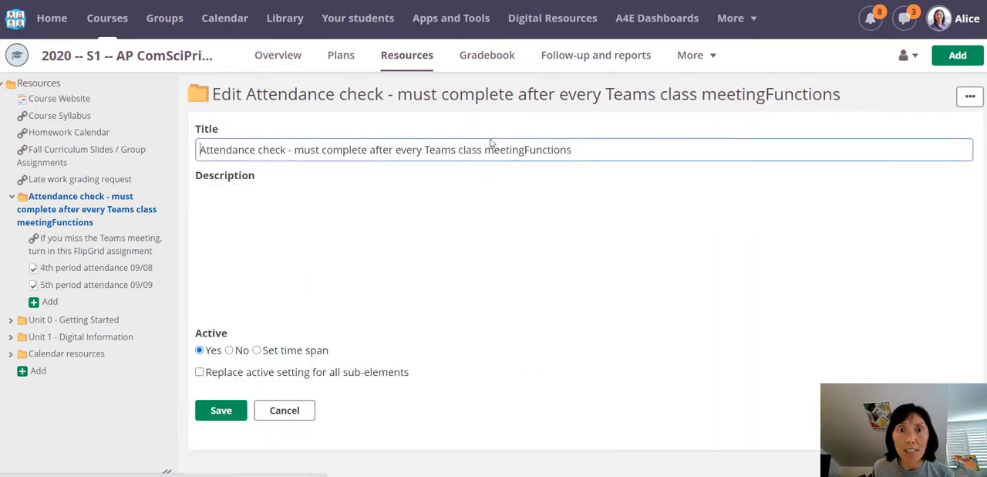
pyautogui.click(525, 150)
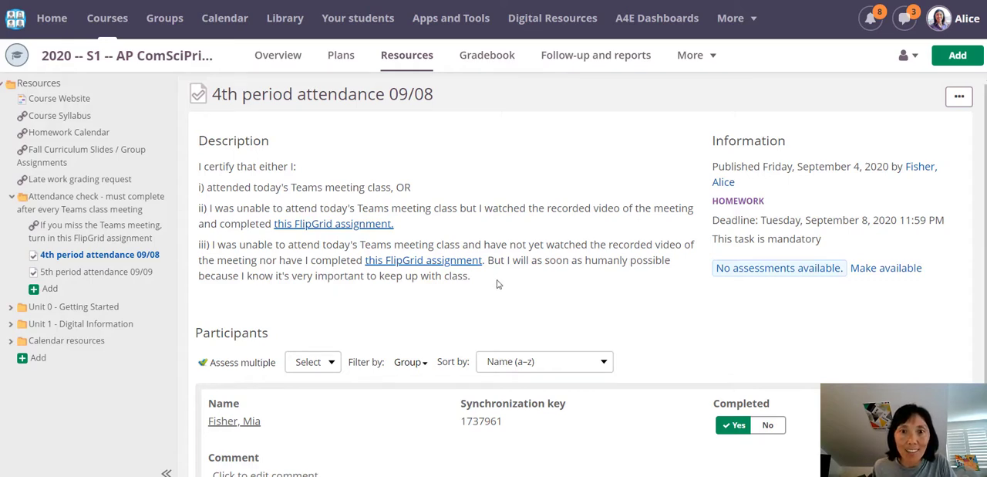
# Step: Copy the description text of the 4th period attendance 09/08 task and start a new Task in the Attendance check folder
pyautogui.moveTo(497, 284); pyautogui.dragTo(192, 158)
pyautogui.hotkey('ctrl', 'c')
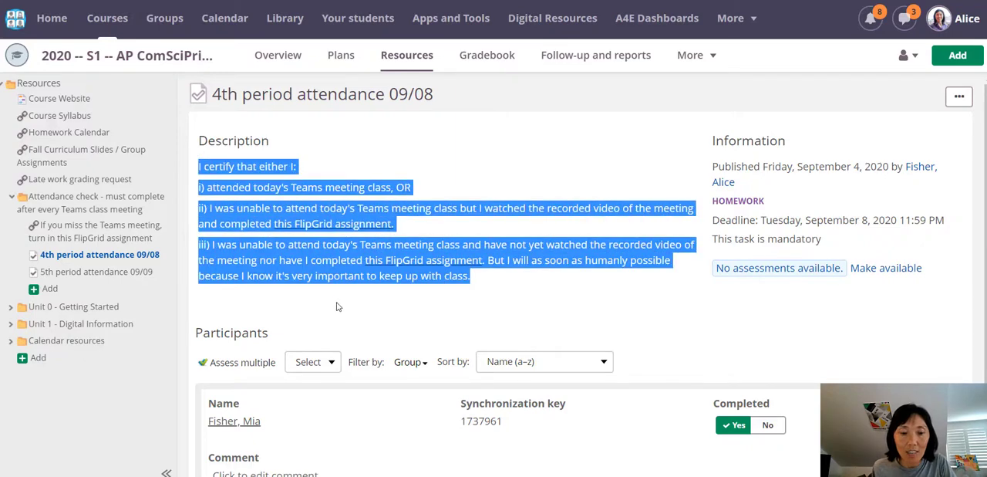
pyautogui.click(89, 414)
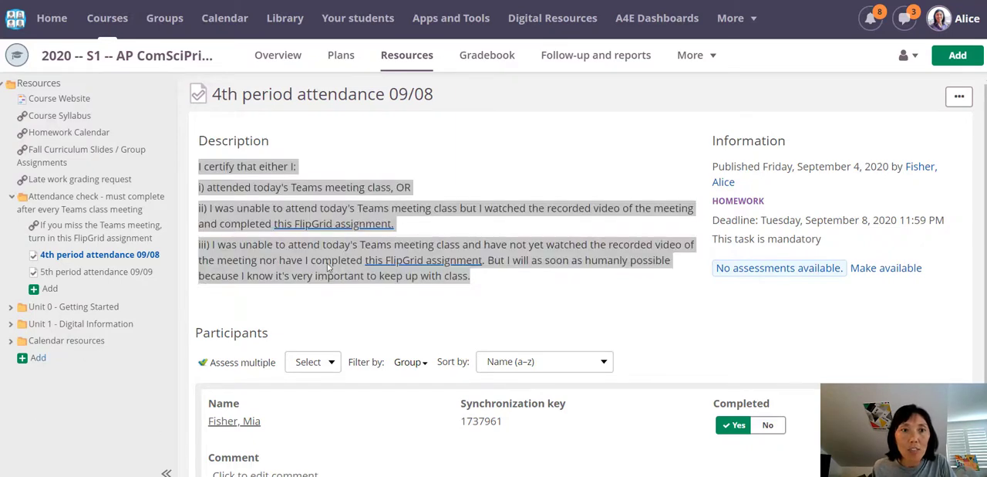
pyautogui.click(35, 291)
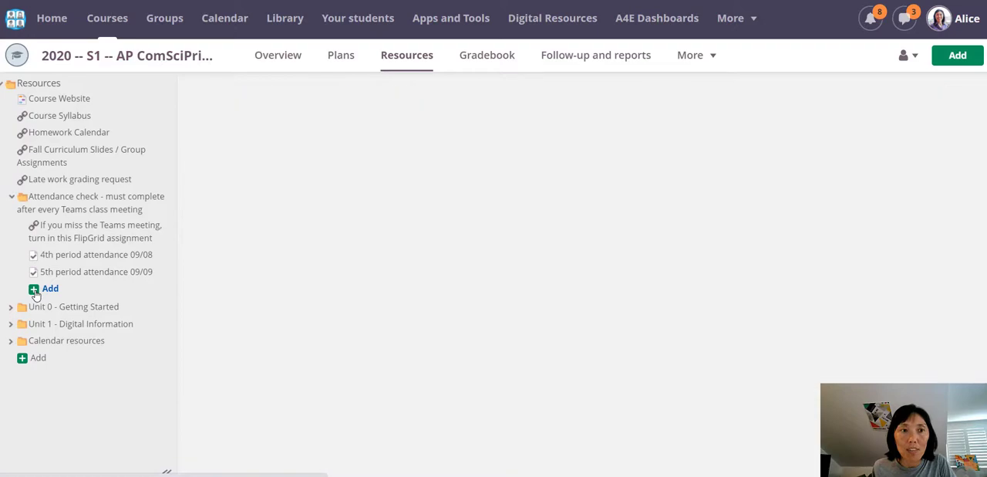
pyautogui.scroll(-3, 331, 300)
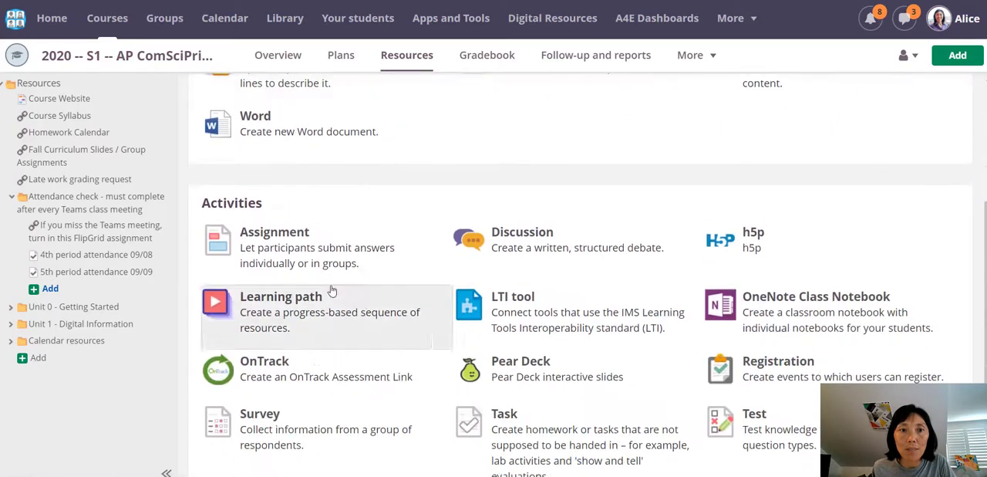
pyautogui.scroll(-1, 503, 371)
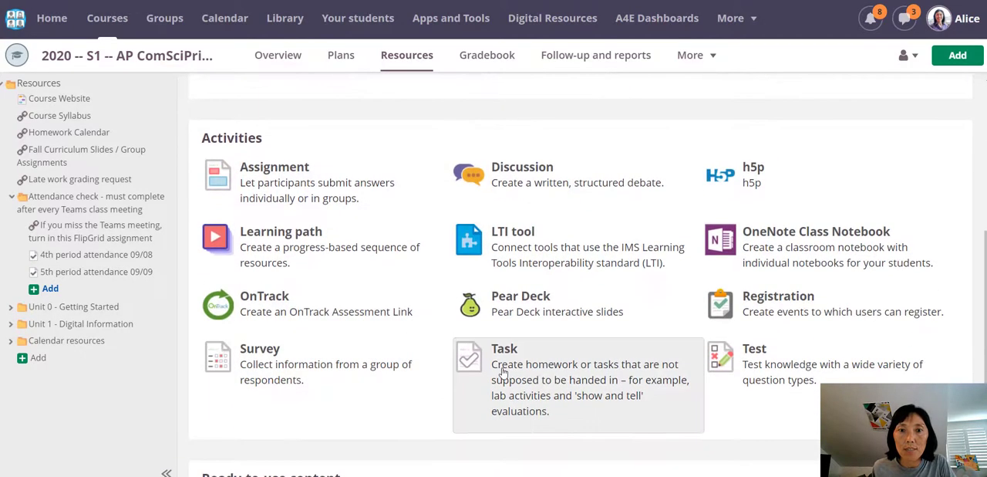
pyautogui.click(503, 371)
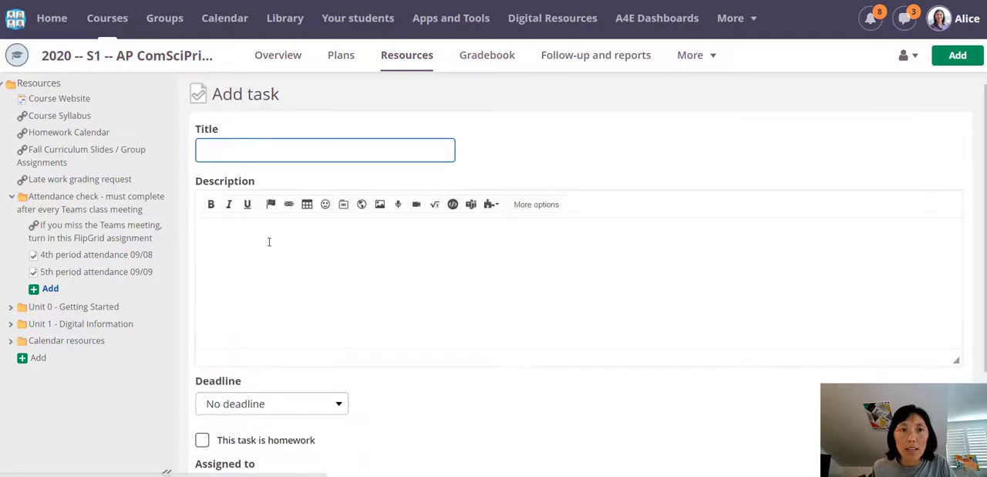
# Step: Paste the copied certification text as the task's description and title the task "sample attendance task"
pyautogui.click(267, 243)
pyautogui.hotkey('ctrl', 'v')
pyautogui.click(279, 157)
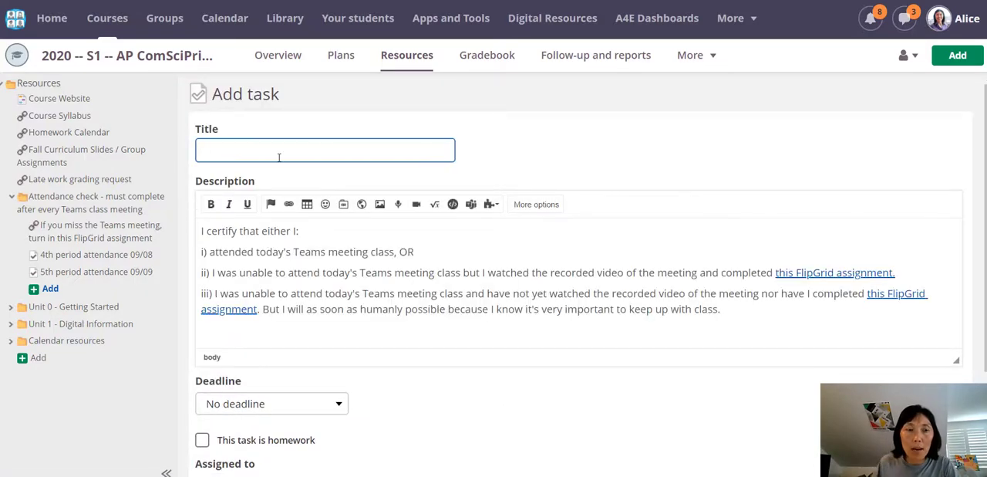
pyautogui.write('sample a')
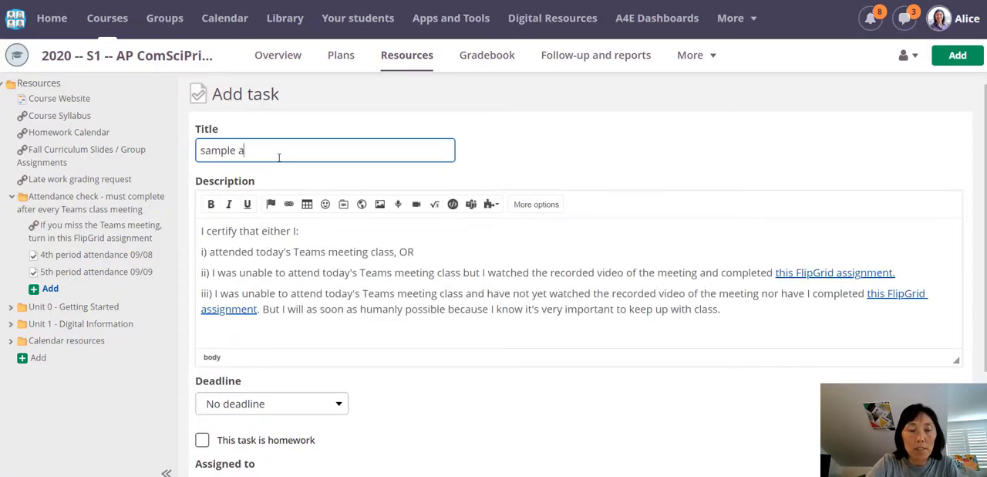
pyautogui.write('ttendance task')
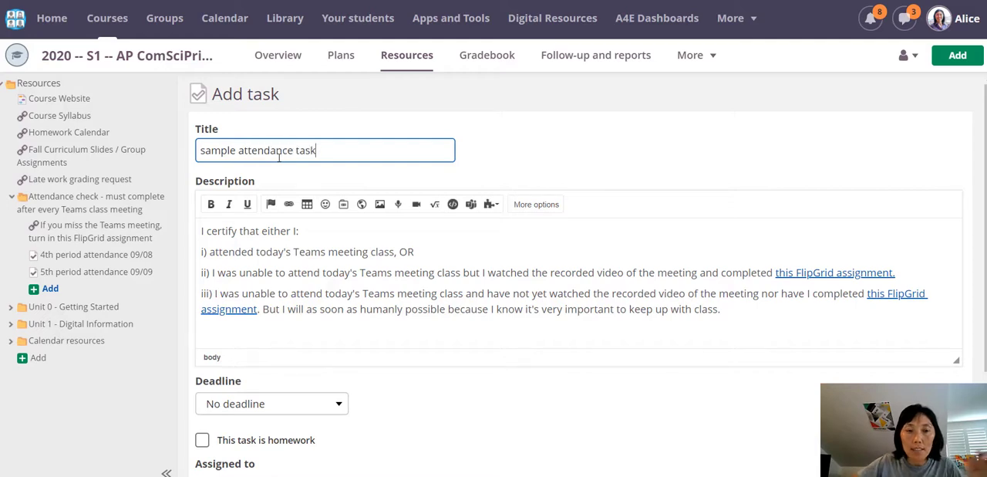
# Step: Try a deadline at a specific time, 9/4/2020 at 11 PM, and the deadline option "At a specific event"
pyautogui.scroll(-1, 355, 146)
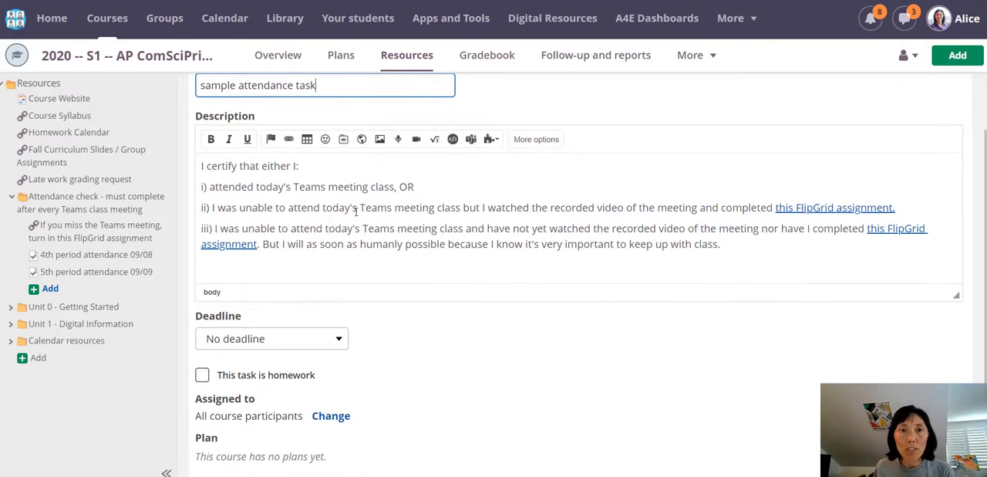
pyautogui.scroll(-1, 370, 229)
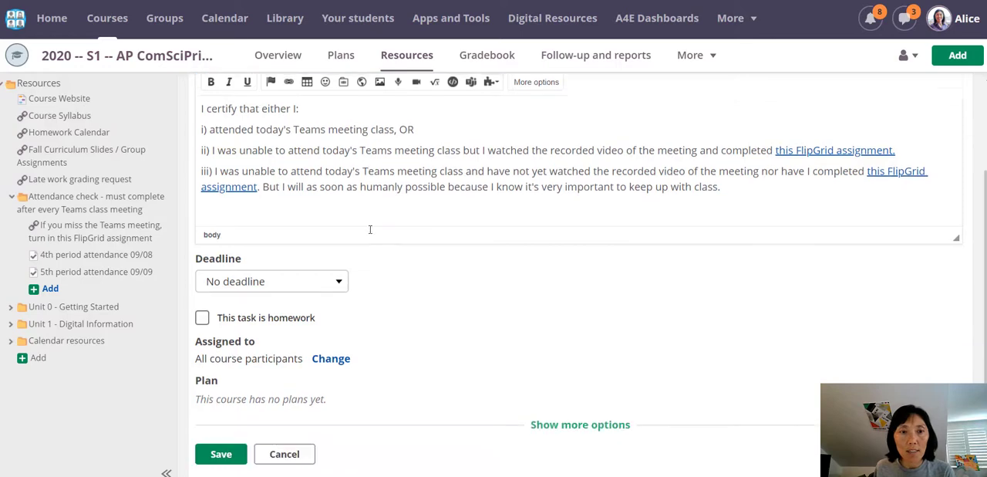
pyautogui.click(335, 274)
pyautogui.click(316, 307)
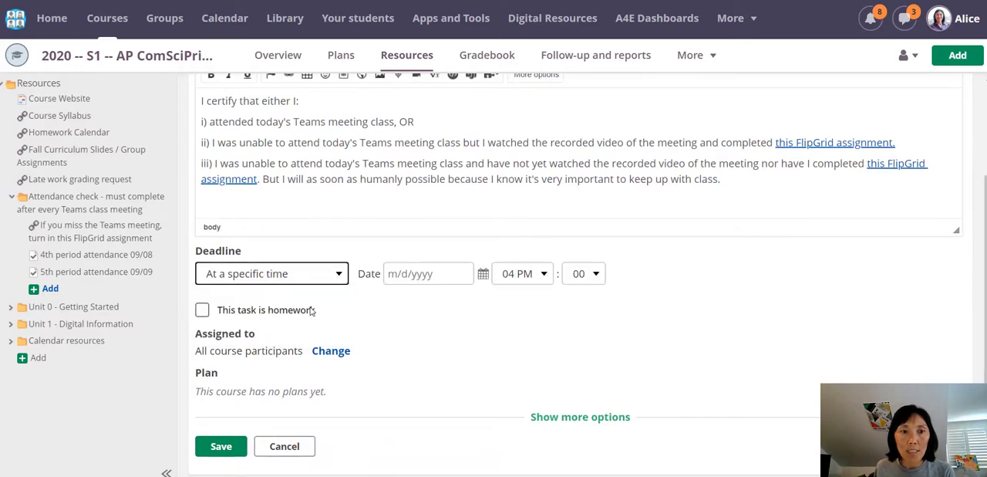
pyautogui.click(483, 275)
pyautogui.click(517, 346)
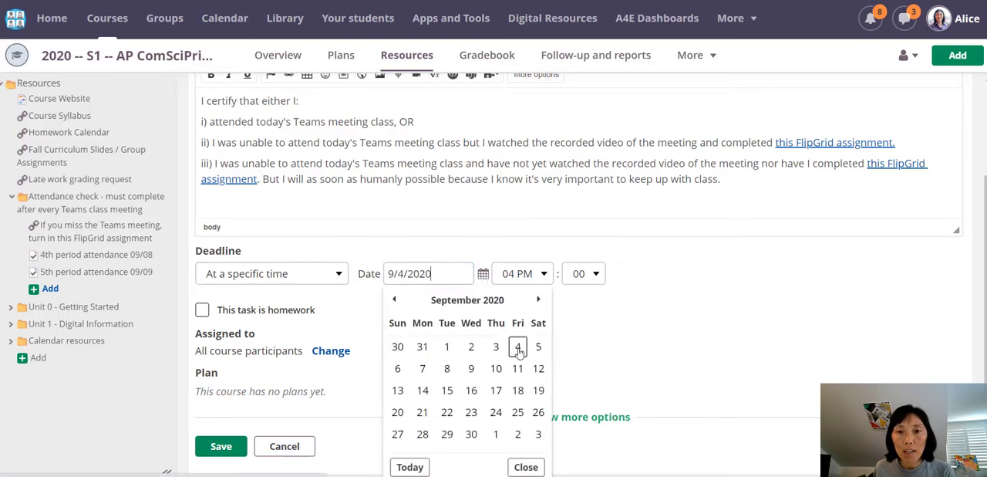
pyautogui.click(544, 274)
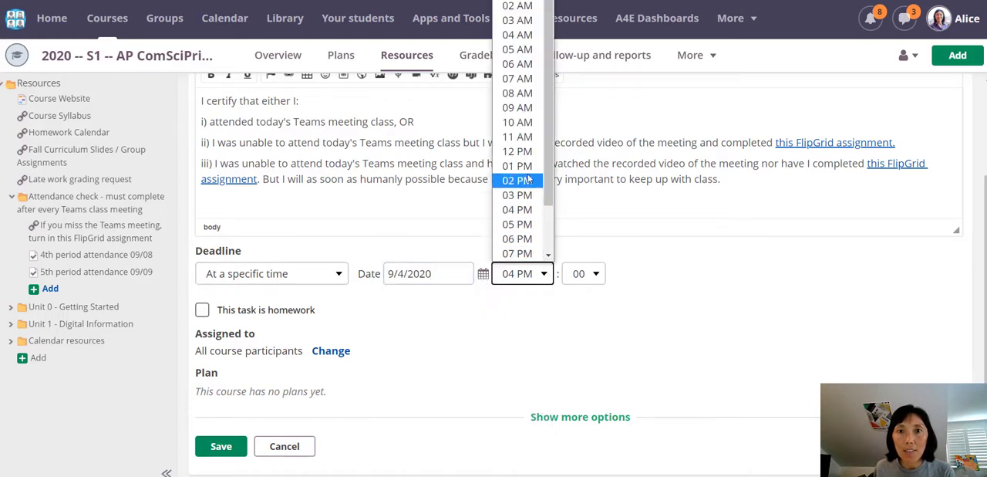
pyautogui.scroll(-2, 517, 232)
pyautogui.click(517, 254)
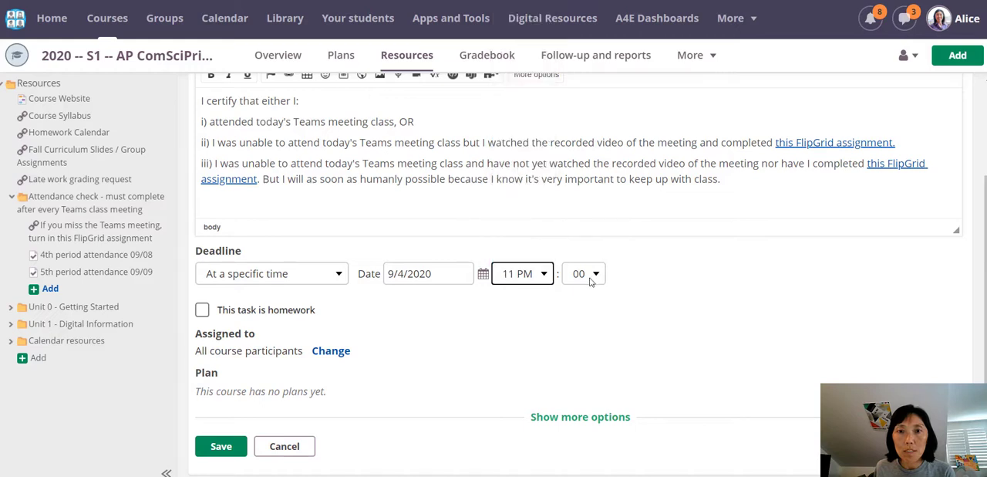
pyautogui.click(592, 275)
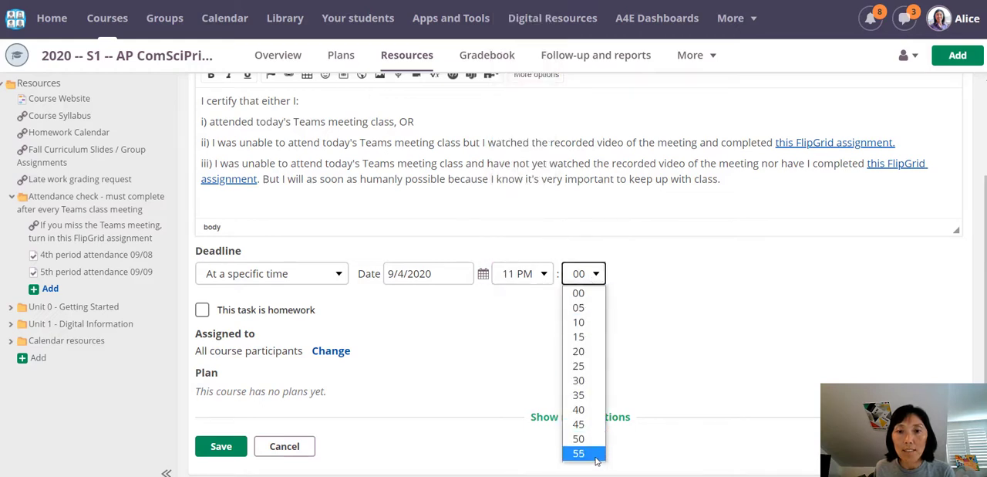
pyautogui.click(653, 383)
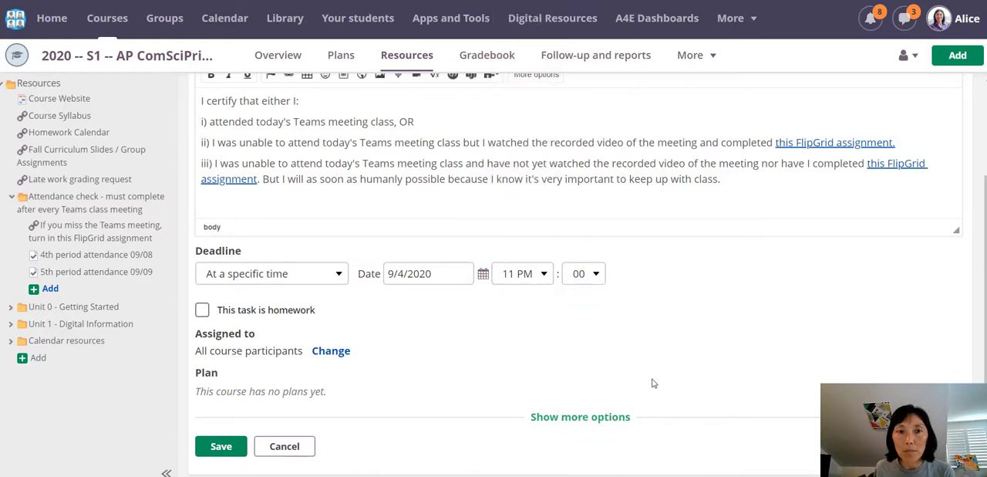
pyautogui.click(322, 273)
pyautogui.click(283, 337)
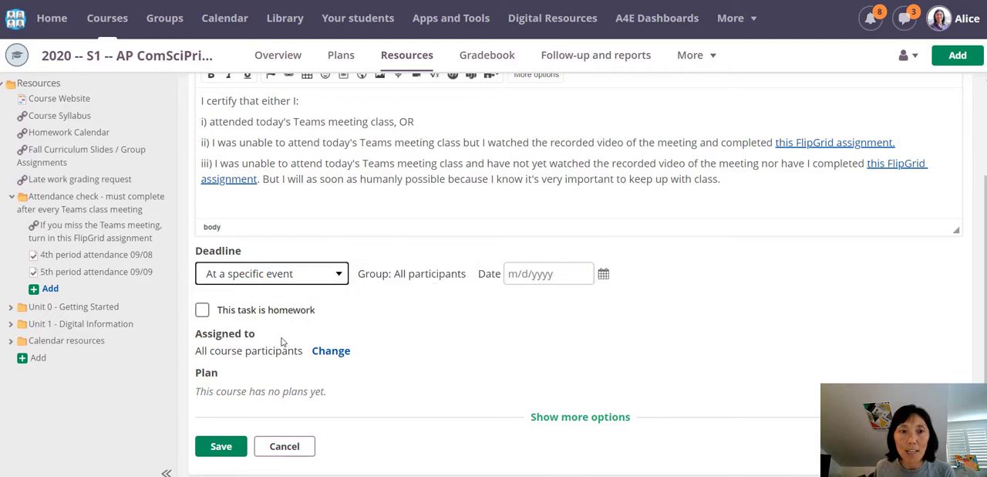
# Step: Set the deadline to the end of a specific day, 9/4/2020, and mark the task as homework
pyautogui.click(337, 276)
pyautogui.click(332, 321)
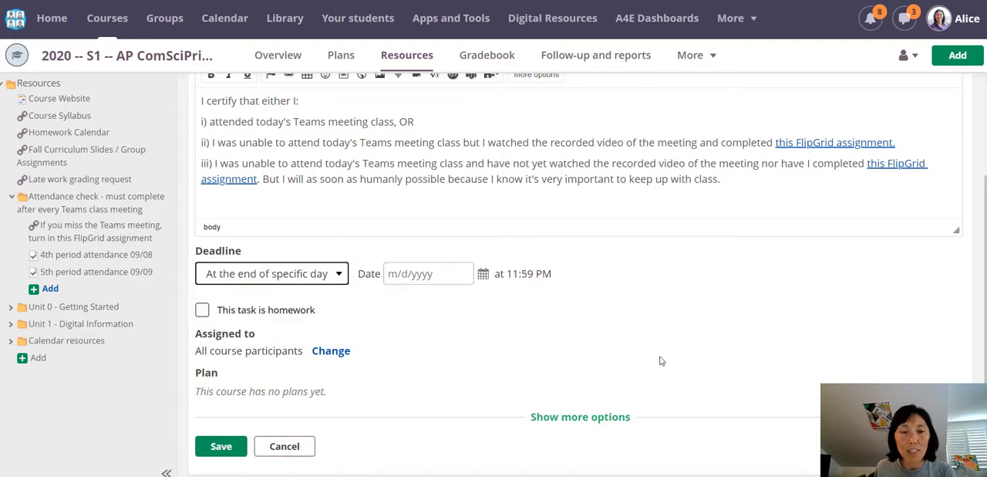
pyautogui.click(483, 274)
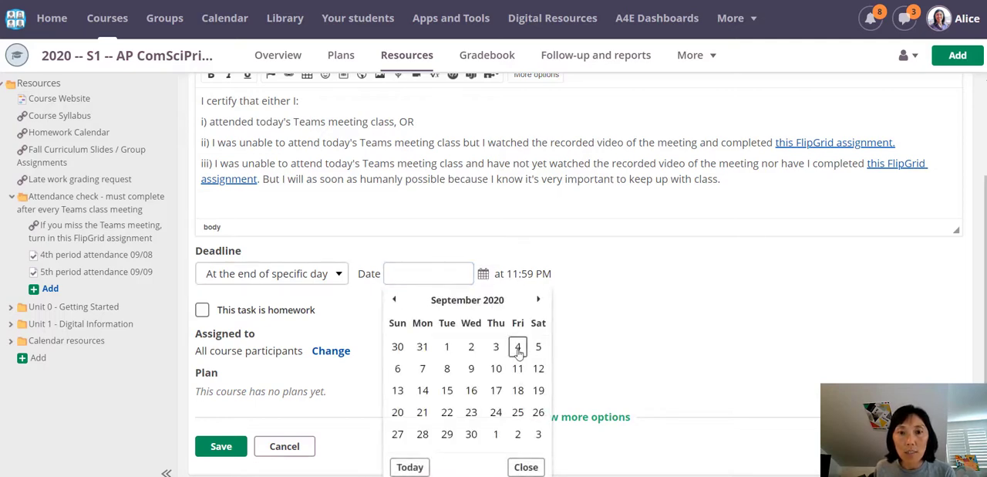
pyautogui.click(519, 349)
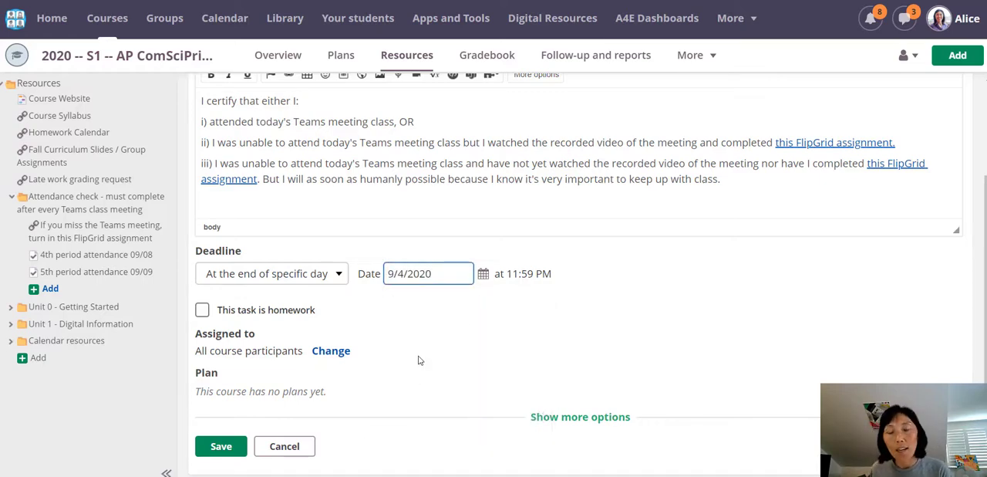
pyautogui.click(202, 310)
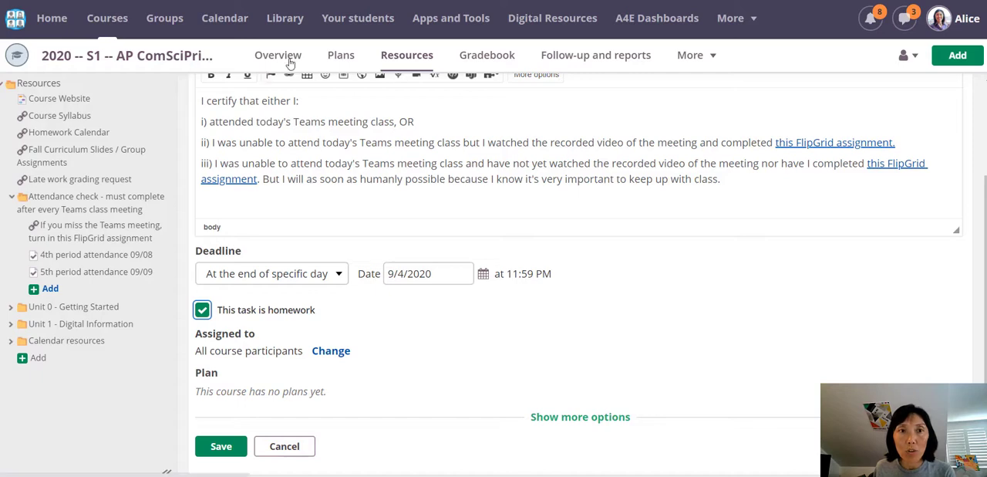
# Step: Review the participants and groups the task can be assigned to, without selecting any of them
pyautogui.scroll(-1, 359, 247)
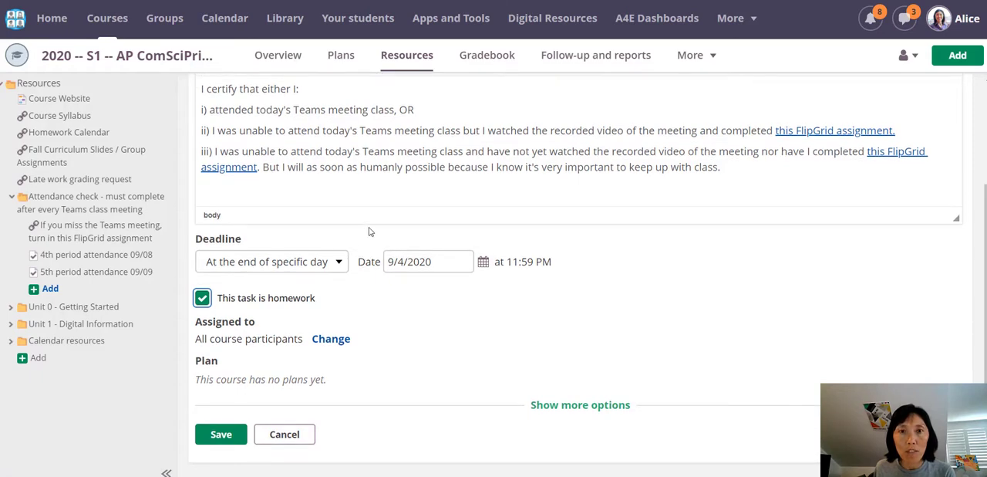
pyautogui.click(330, 340)
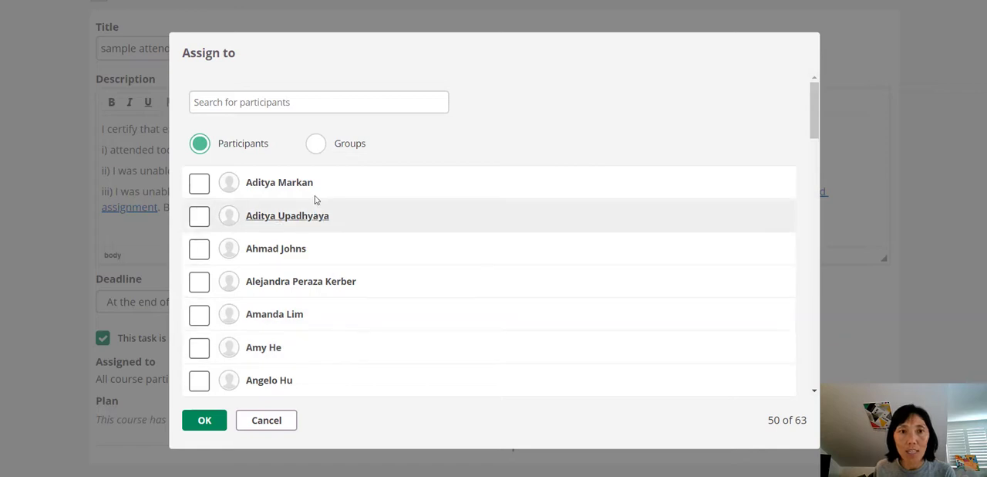
pyautogui.click(317, 145)
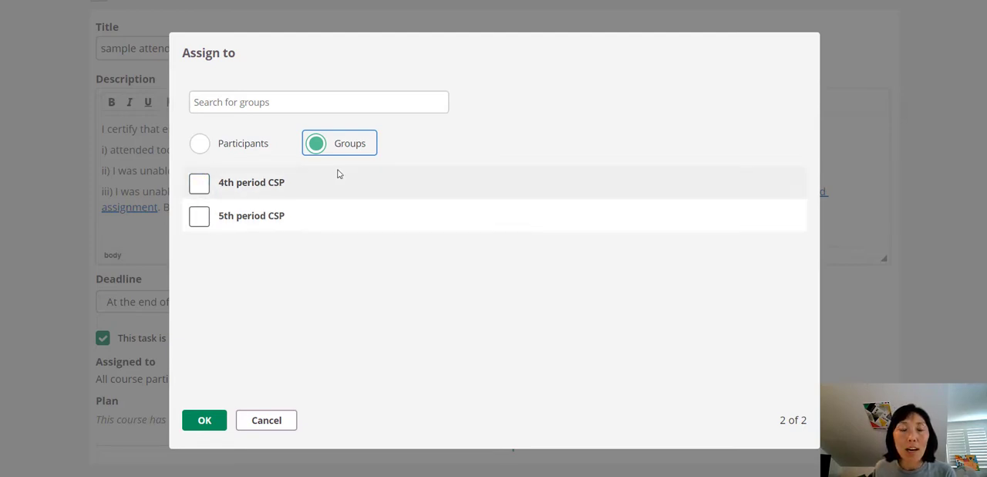
pyautogui.click(202, 145)
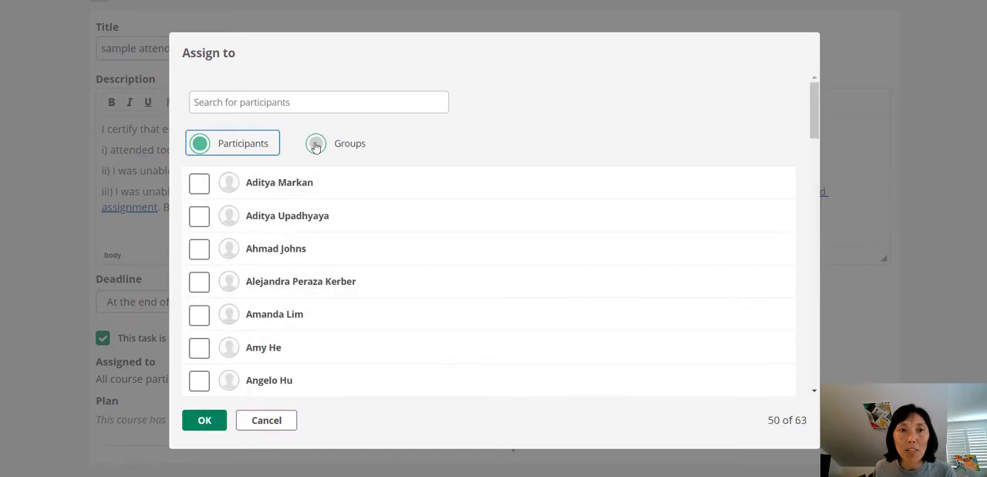
pyautogui.click(205, 420)
# Step: Show the additional task options and set the Active setting to "Set time span"
pyautogui.scroll(-1, 308, 394)
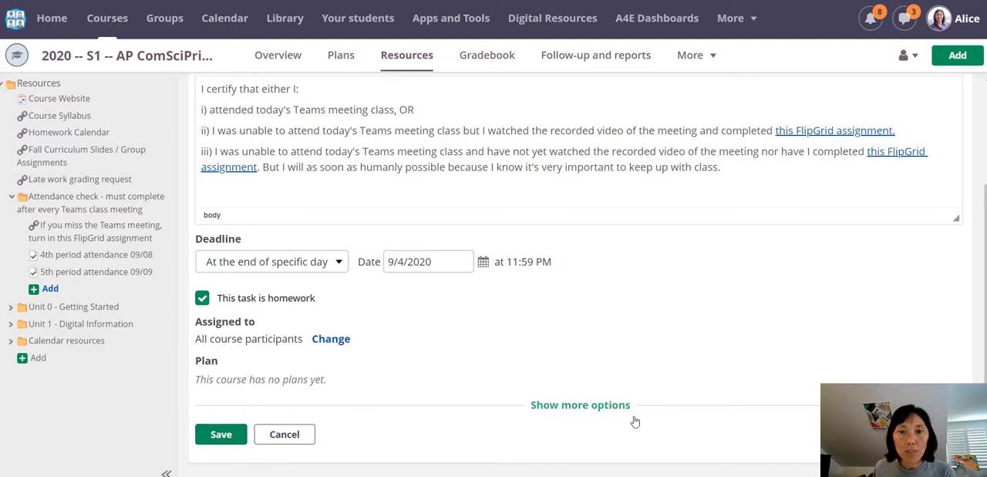
pyautogui.click(594, 405)
pyautogui.scroll(-1, 421, 377)
pyautogui.scroll(-4, 422, 377)
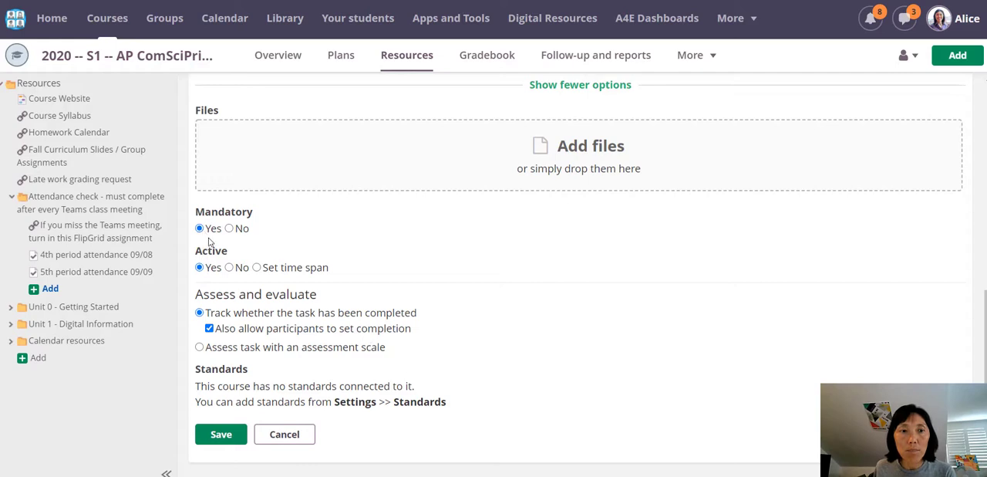
pyautogui.click(257, 267)
pyautogui.rightClick(258, 268)
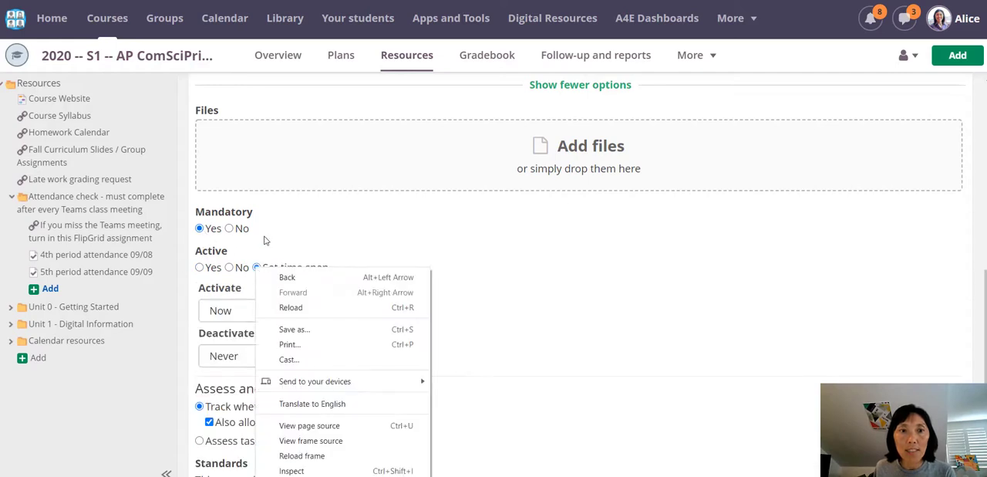
pyautogui.click(302, 226)
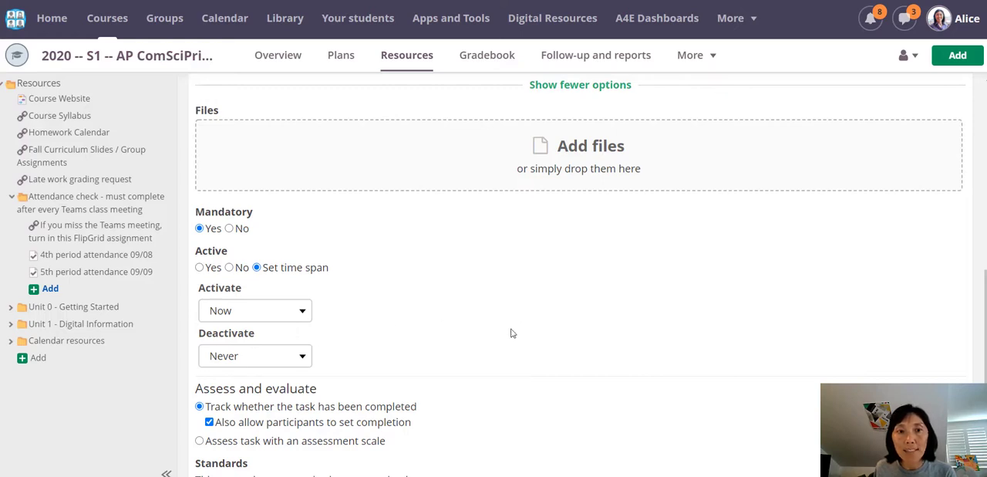
# Step: Set the task to activate at a specific time, 9/4/2020 at 09:20 AM
pyautogui.click(297, 310)
pyautogui.click(277, 344)
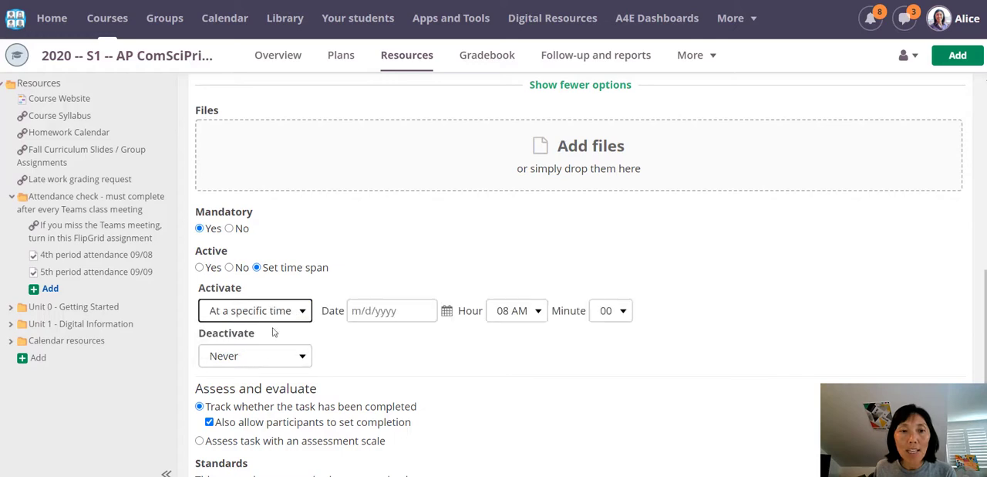
pyautogui.click(445, 313)
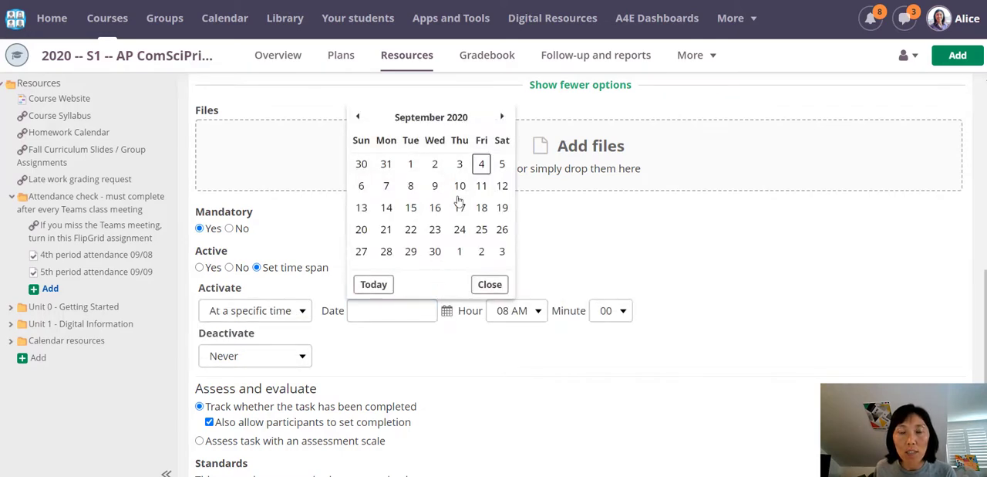
pyautogui.click(480, 166)
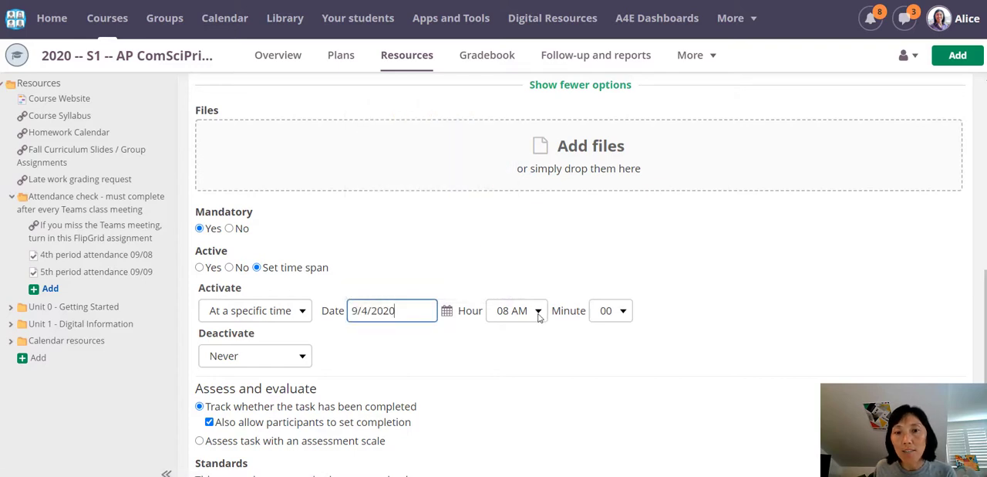
pyautogui.click(538, 311)
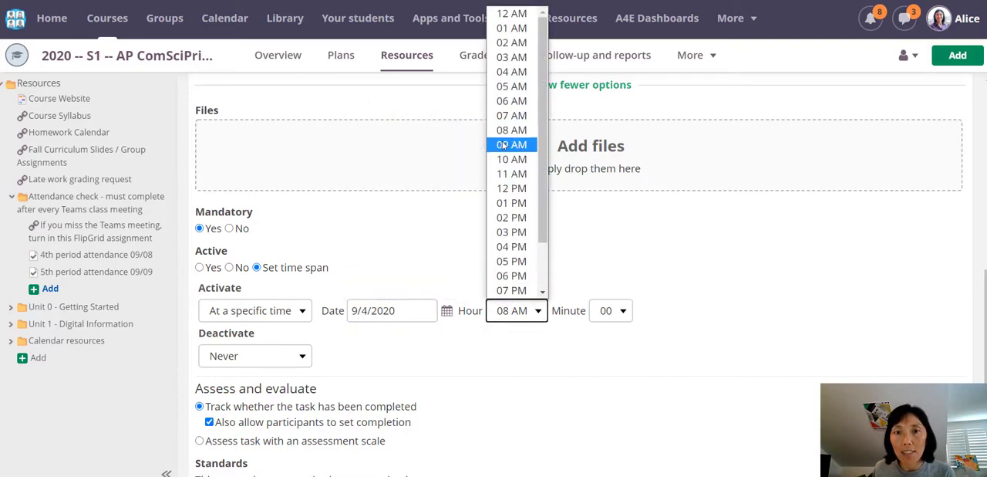
pyautogui.click(512, 145)
pyautogui.click(620, 312)
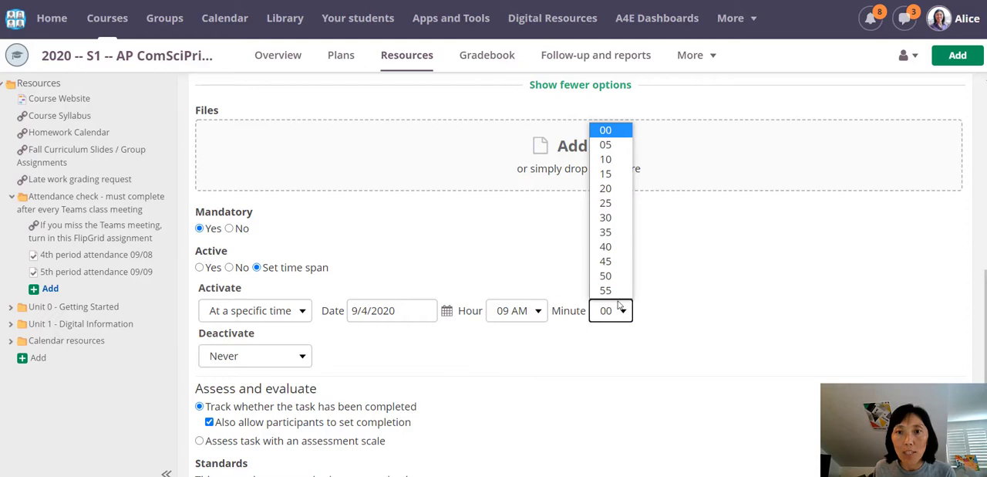
pyautogui.click(618, 189)
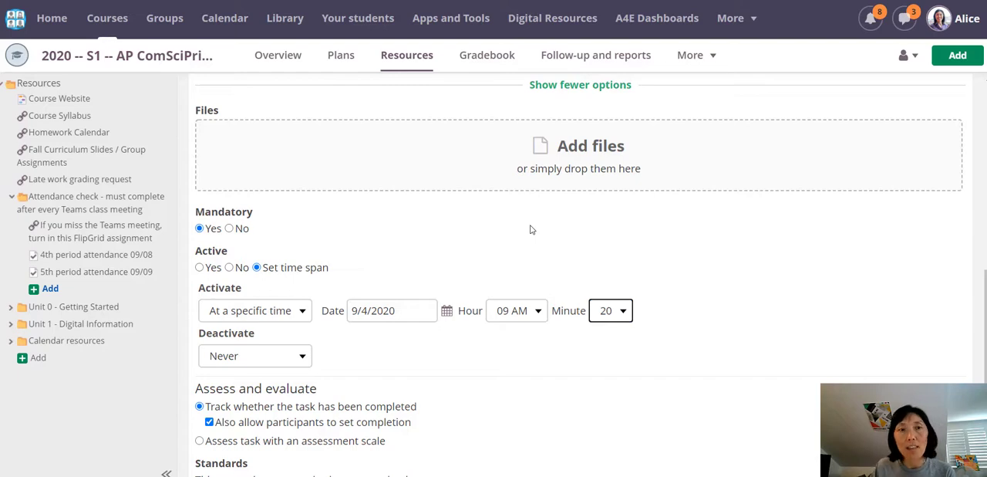
# Step: Set the task to deactivate at a specific time, 9/5/2020 at 12:00 AM
pyautogui.click(305, 362)
pyautogui.click(292, 391)
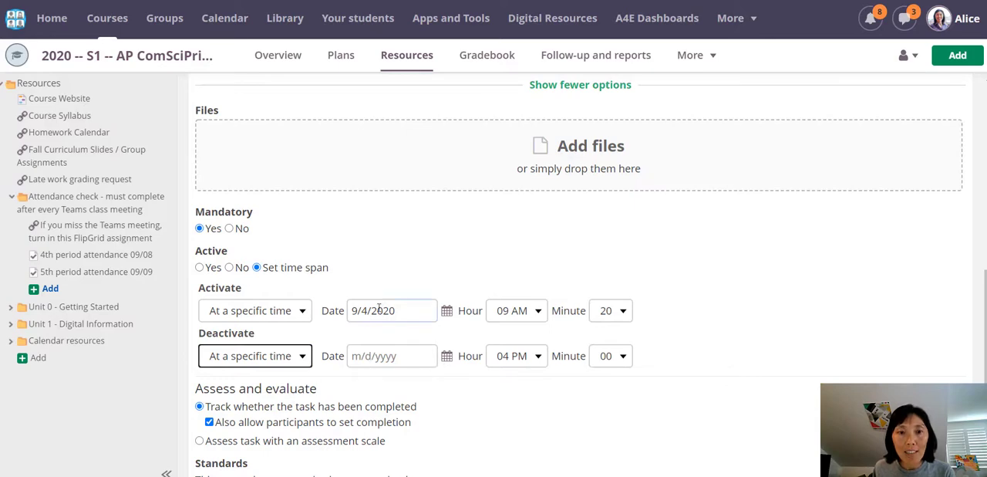
pyautogui.click(622, 357)
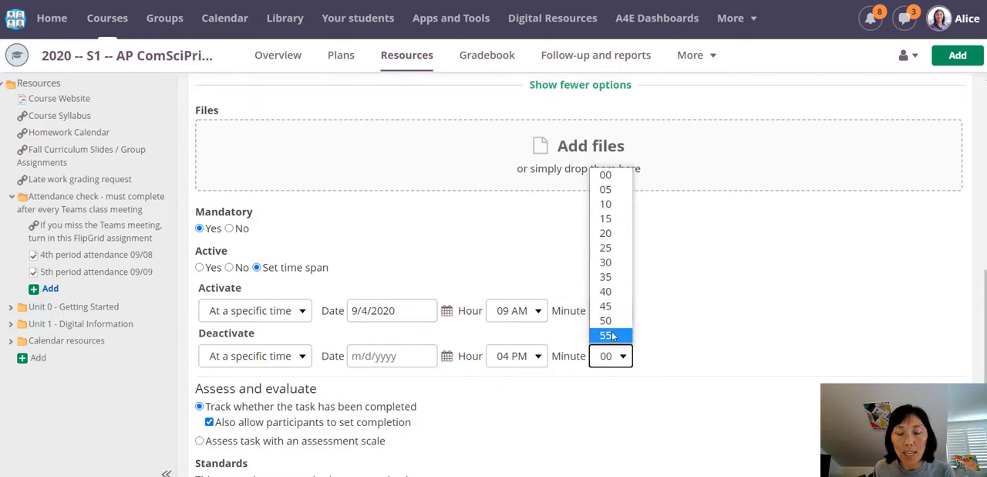
pyautogui.click(564, 386)
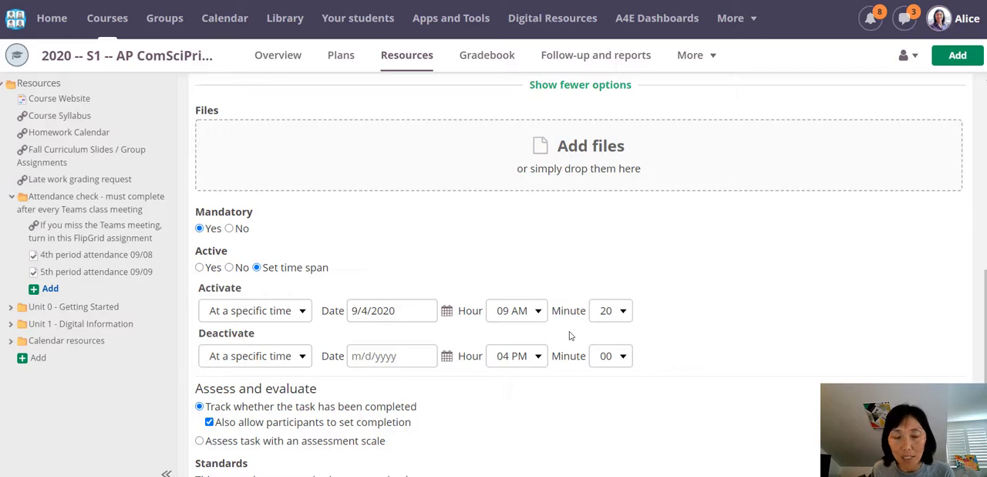
pyautogui.click(452, 359)
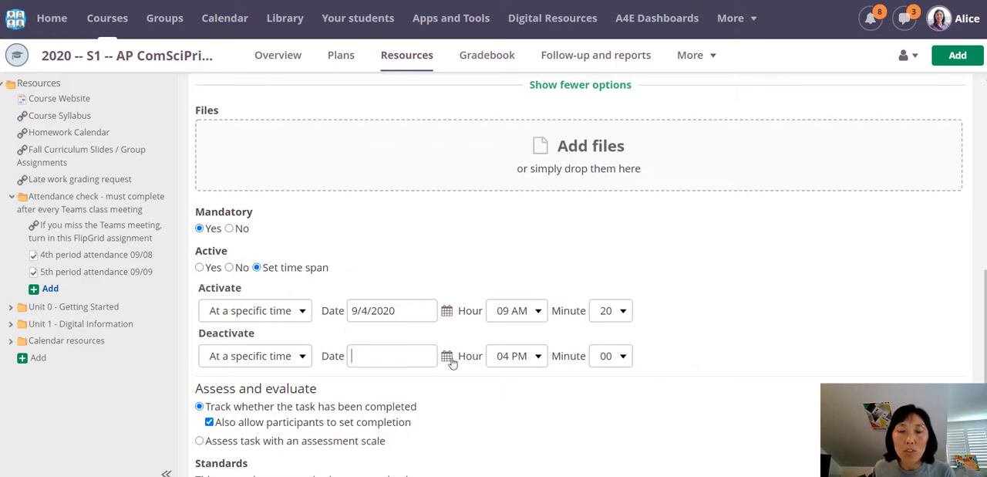
pyautogui.click(502, 209)
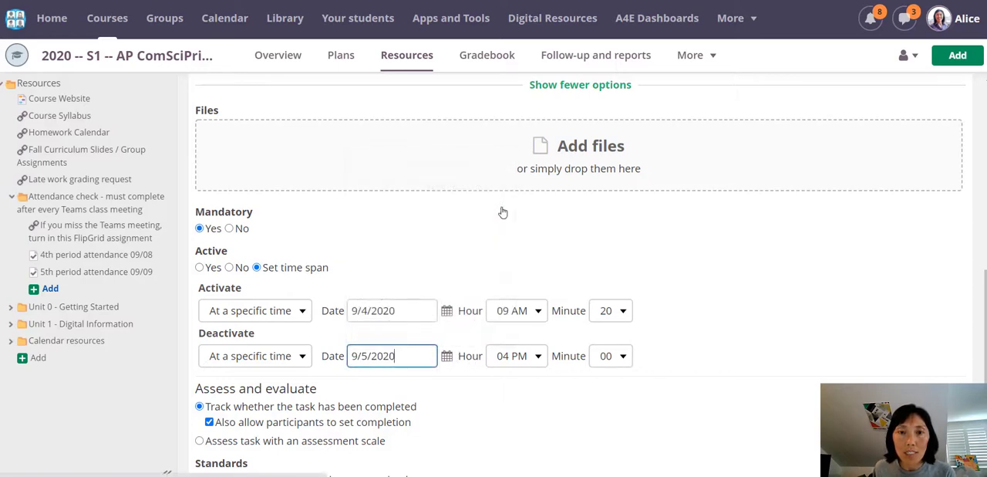
pyautogui.click(533, 354)
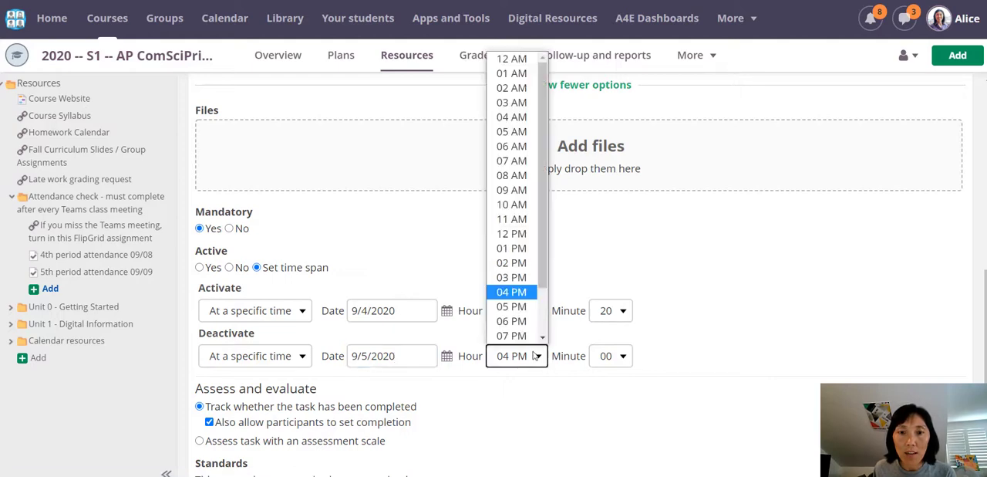
pyautogui.scroll(-2, 512, 313)
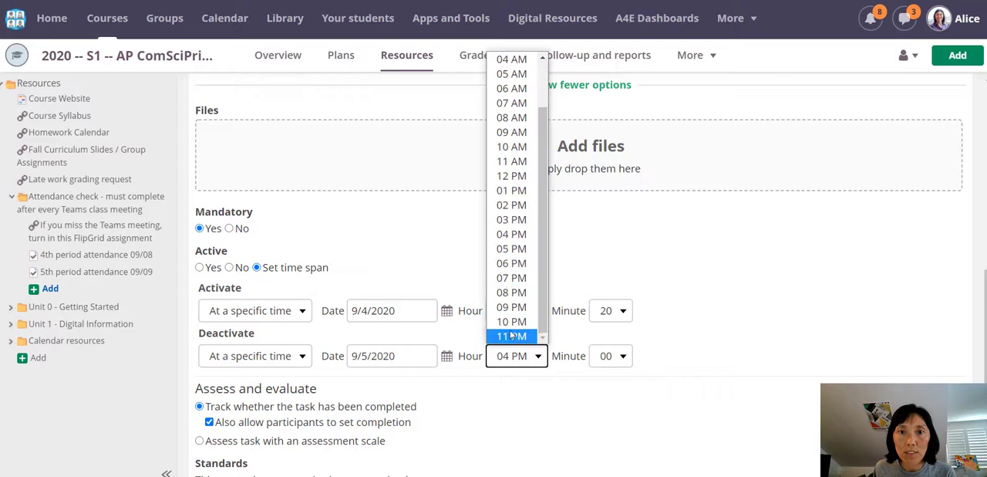
pyautogui.scroll(2, 515, 266)
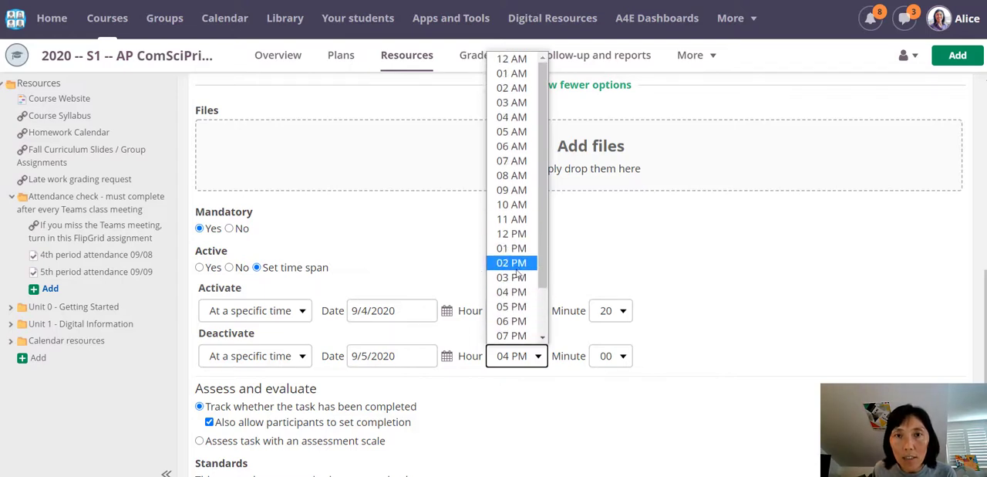
pyautogui.click(511, 60)
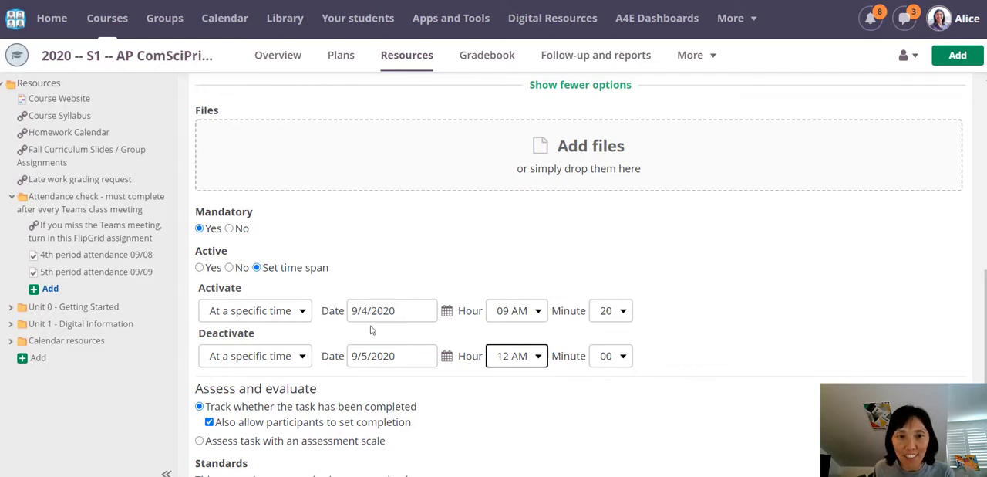
# Step: Save the attendance task and look through its participants' completion statuses
pyautogui.scroll(-2, 306, 426)
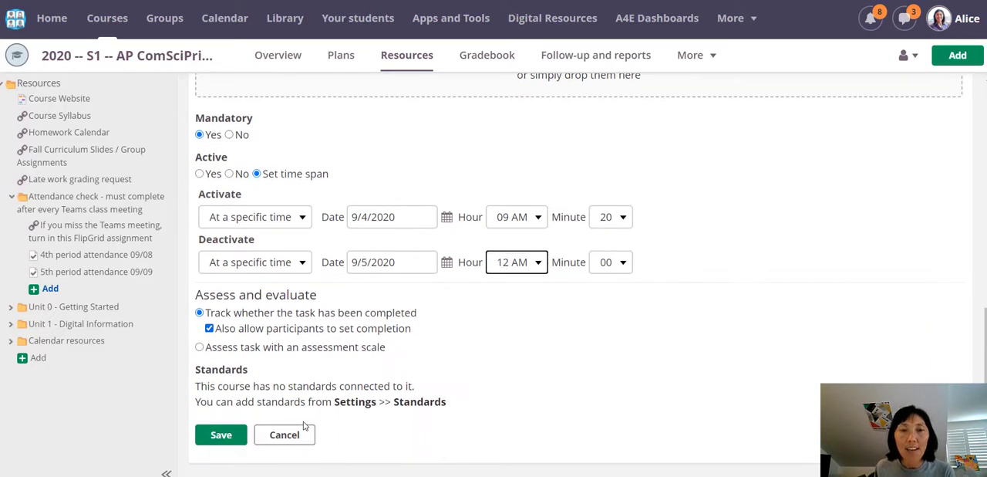
pyautogui.click(226, 437)
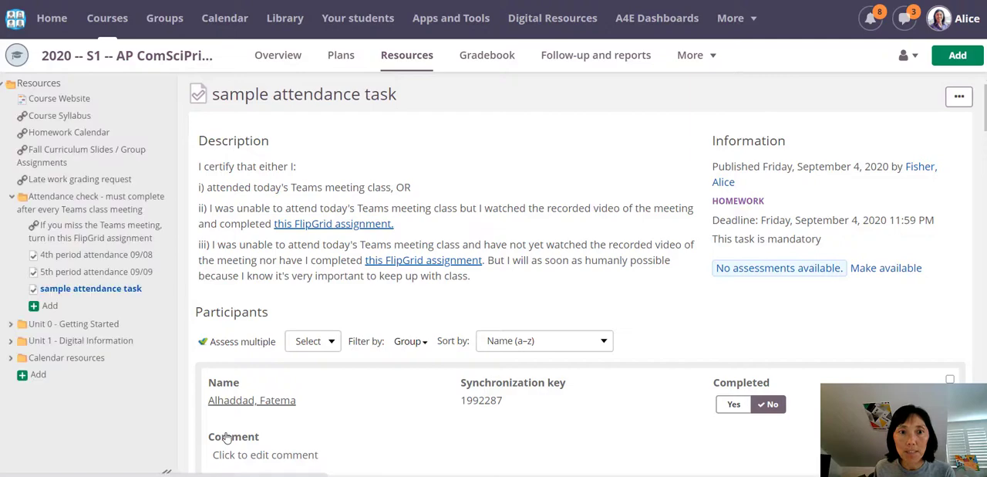
pyautogui.scroll(-15, 387, 374)
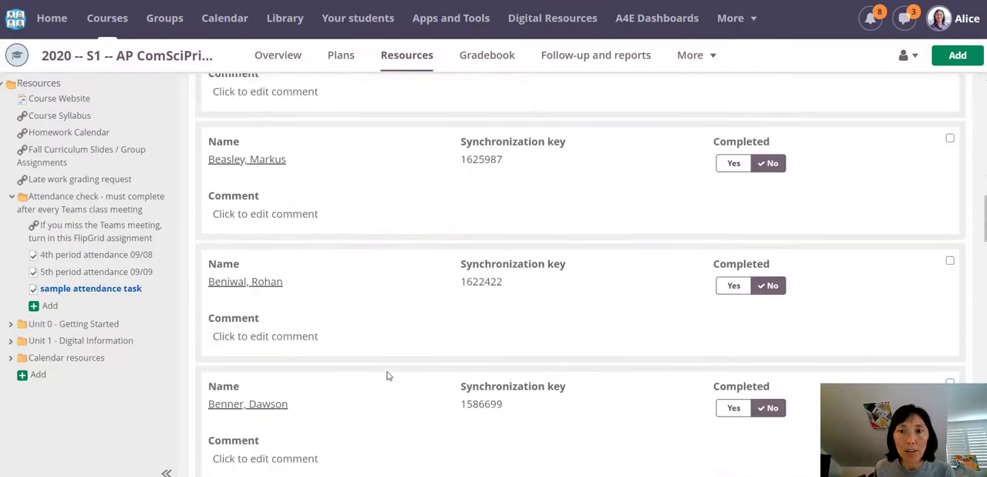
pyautogui.scroll(-8, 388, 380)
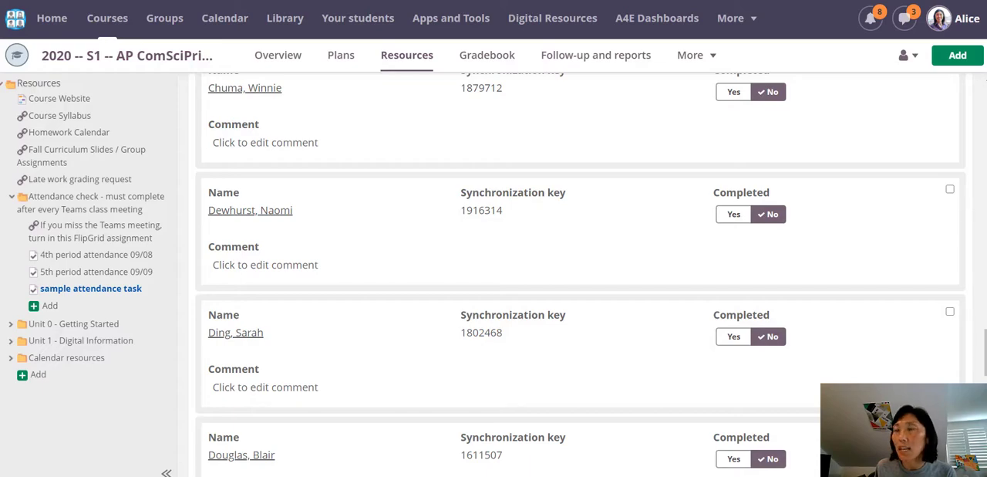
# Step: Switch to the student's browser window and reload the course overview to check the student's active tasks
pyautogui.moveTo(986, 3); pyautogui.dragTo(282, 3)
pyautogui.click(472, 3)
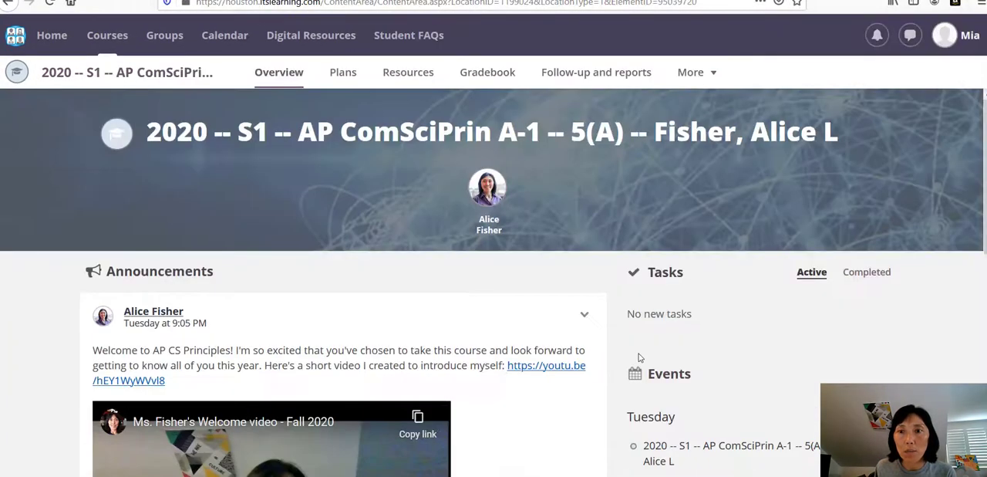
pyautogui.click(49, 3)
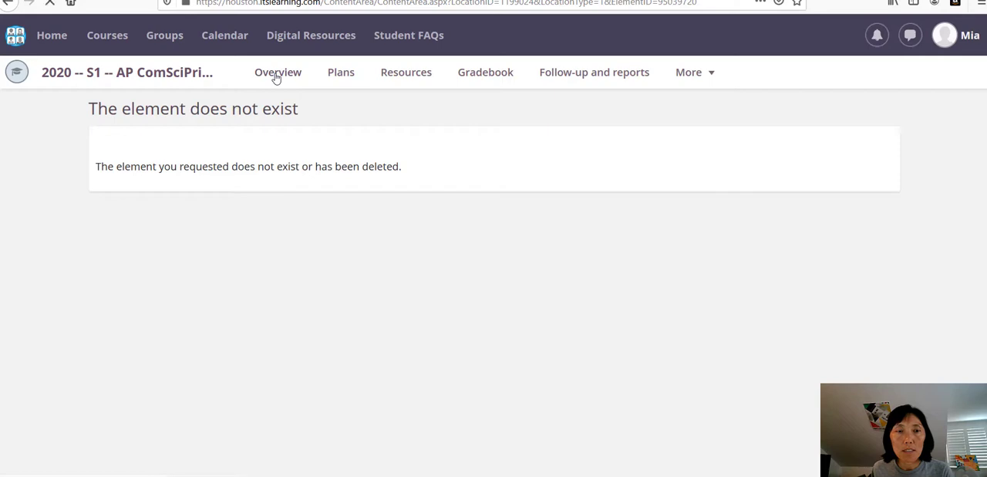
pyautogui.click(275, 73)
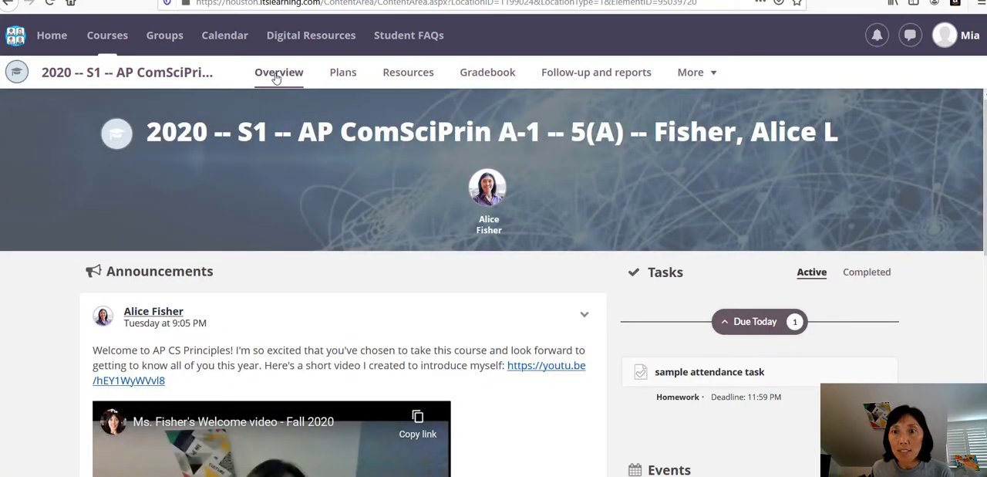
# Step: As the student, open the sample attendance task from the tasks due today and mark it as completed
pyautogui.scroll(-2, 771, 324)
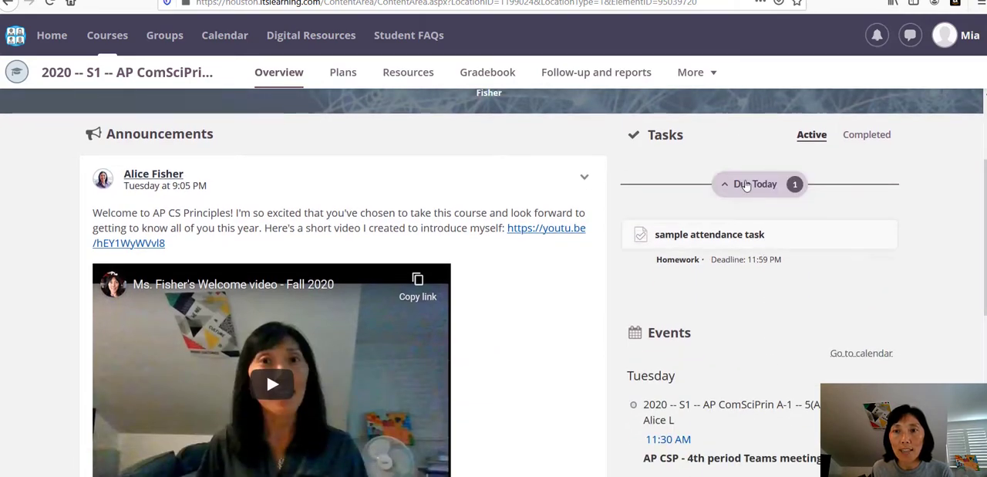
pyautogui.scroll(1, 254, 162)
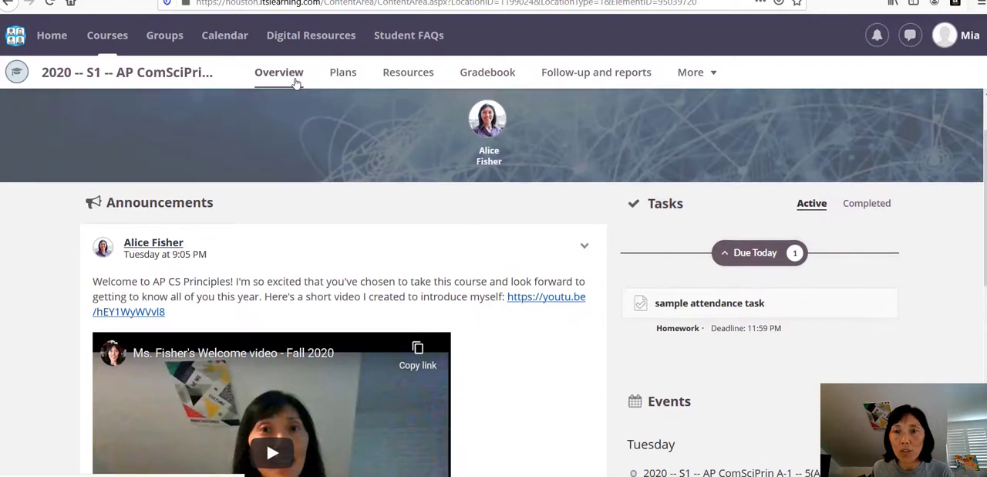
pyautogui.click(727, 311)
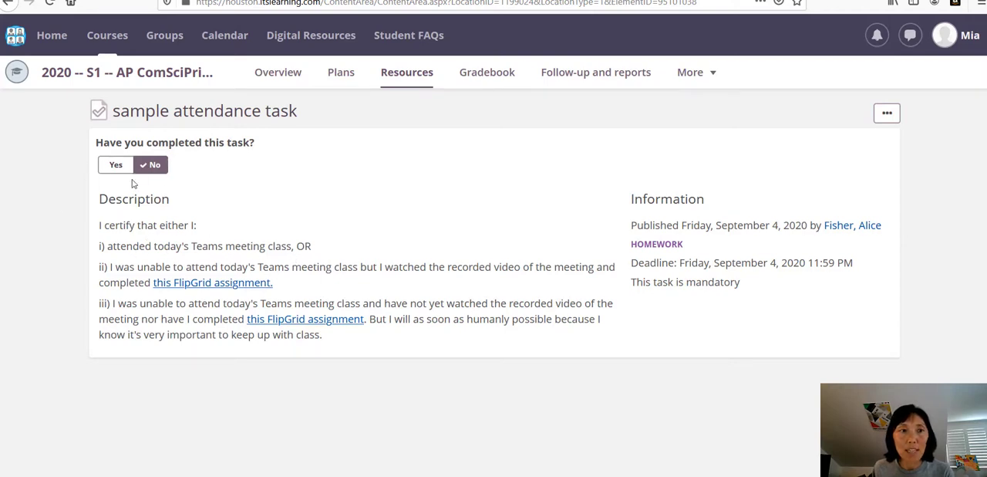
pyautogui.click(116, 165)
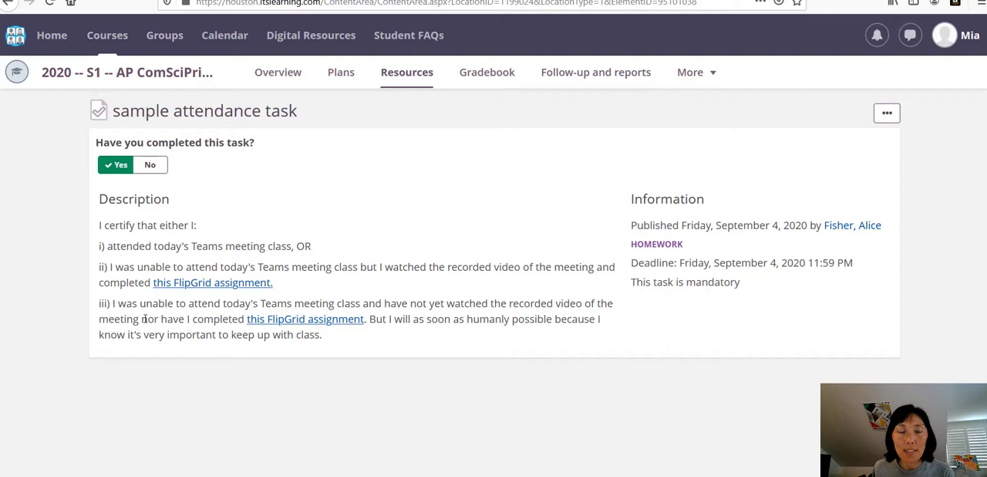
# Step: Return to the teacher's browser window, refresh the course, and open the sample attendance task in the attendance check folder
pyautogui.moveTo(432, 0); pyautogui.dragTo(986, 15)
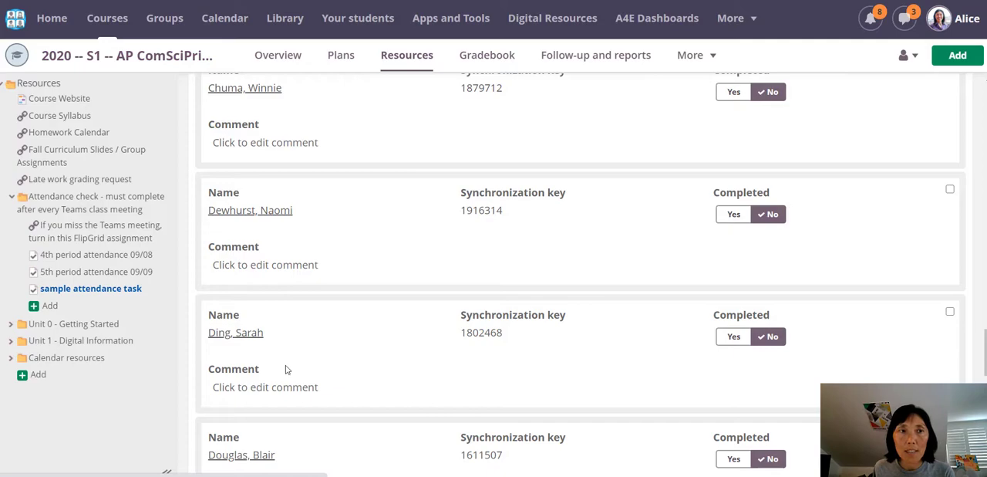
pyautogui.press('F5')
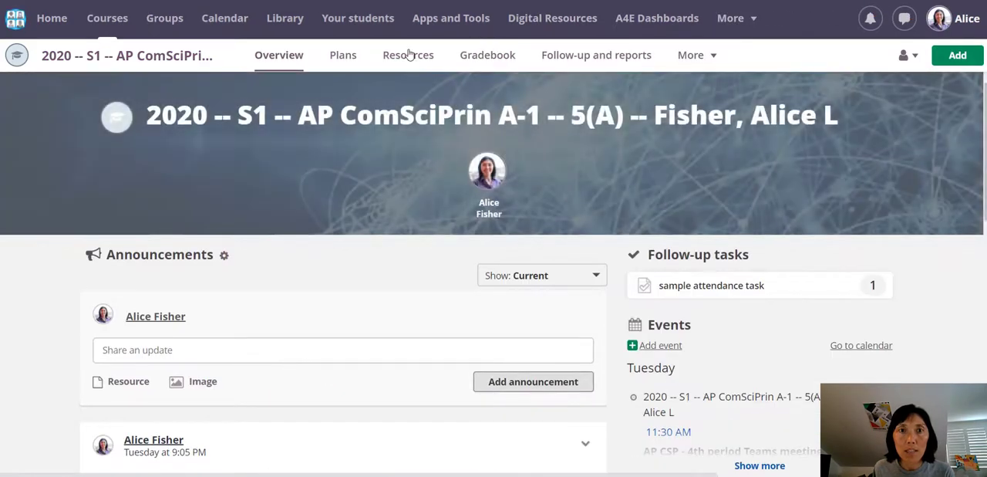
pyautogui.click(409, 54)
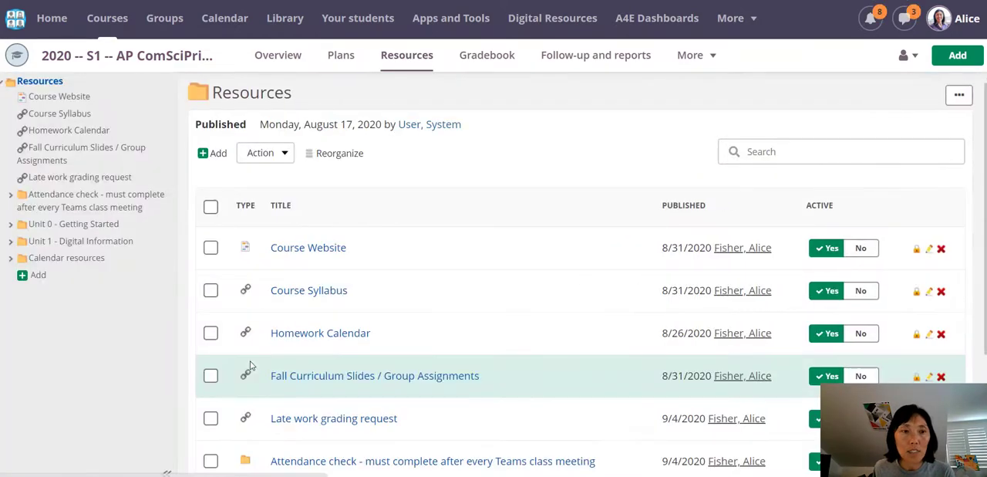
pyautogui.click(81, 202)
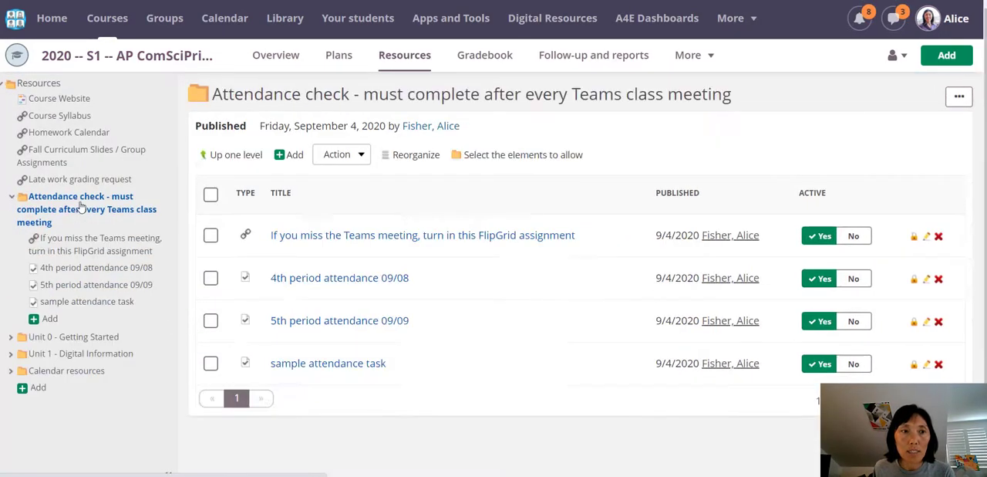
pyautogui.click(87, 301)
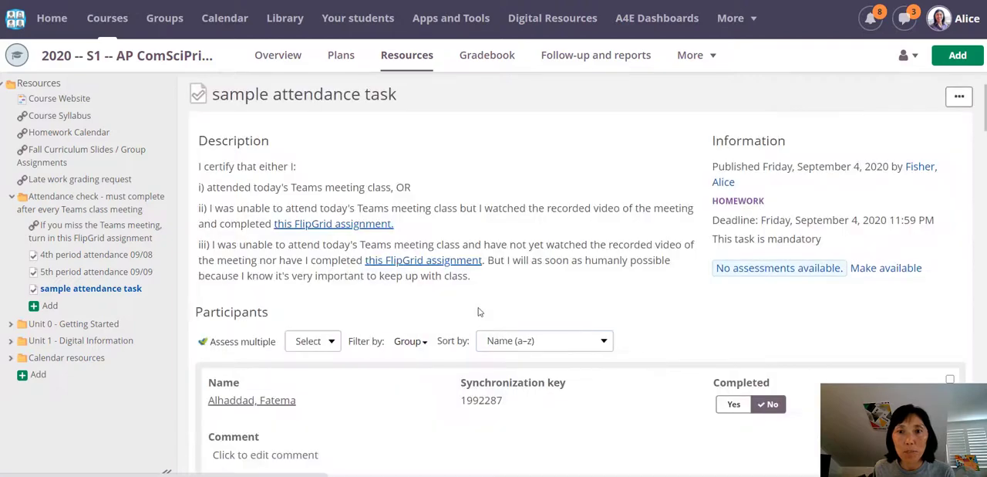
# Step: Look through the task's participants for the test student's completion status
pyautogui.scroll(-8, 488, 351)
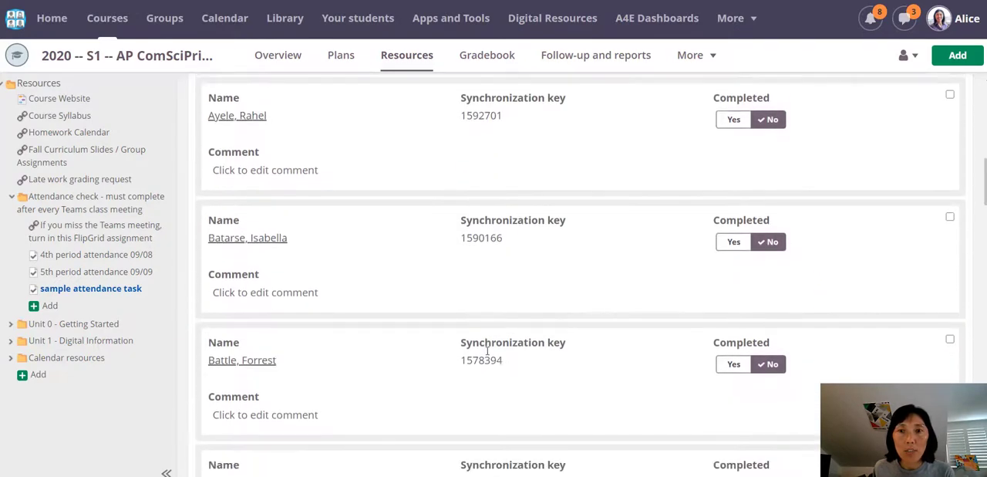
pyautogui.scroll(-4, 485, 352)
pyautogui.scroll(2, 485, 352)
pyautogui.scroll(-5, 480, 360)
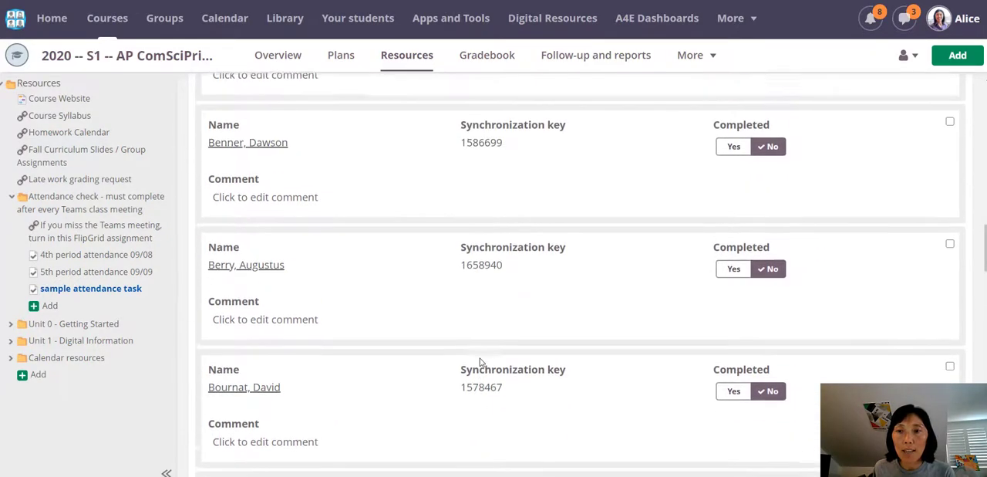
pyautogui.scroll(-12, 480, 361)
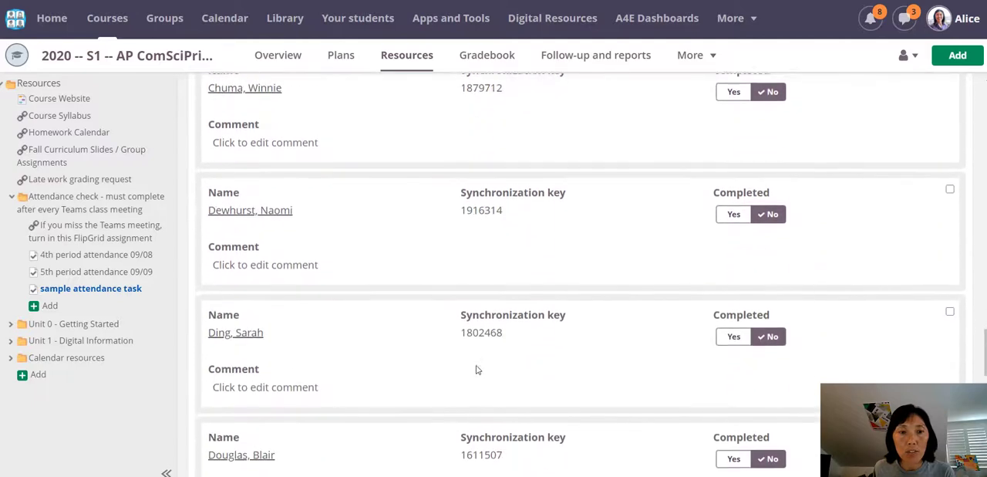
pyautogui.scroll(-5, 475, 370)
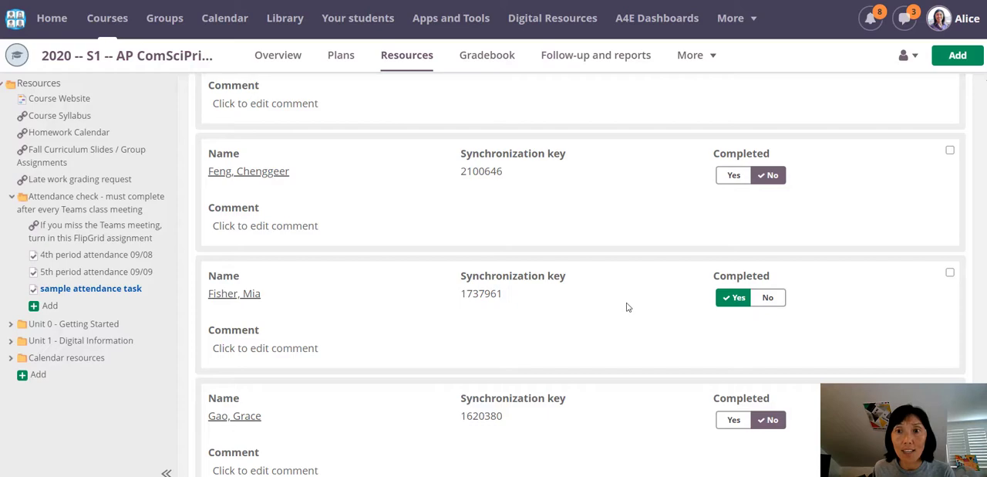
# Step: Look through the sample attendance task's participants and their completion statuses
pyautogui.scroll(14, 627, 307)
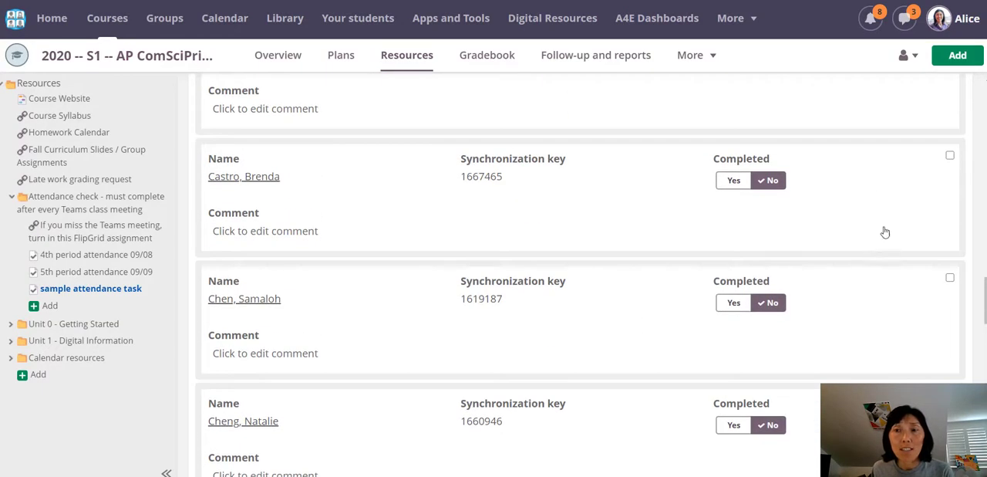
pyautogui.scroll(3, 677, 368)
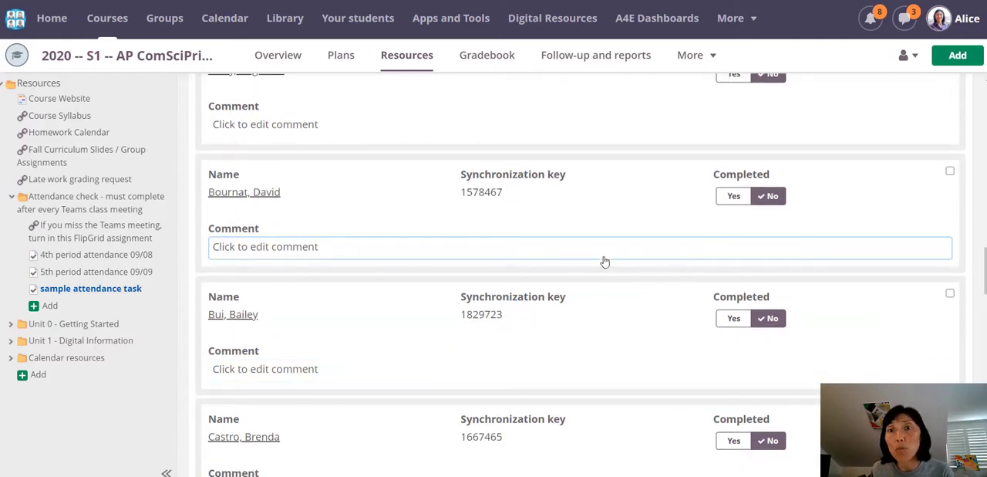
pyautogui.scroll(-15, 243, 297)
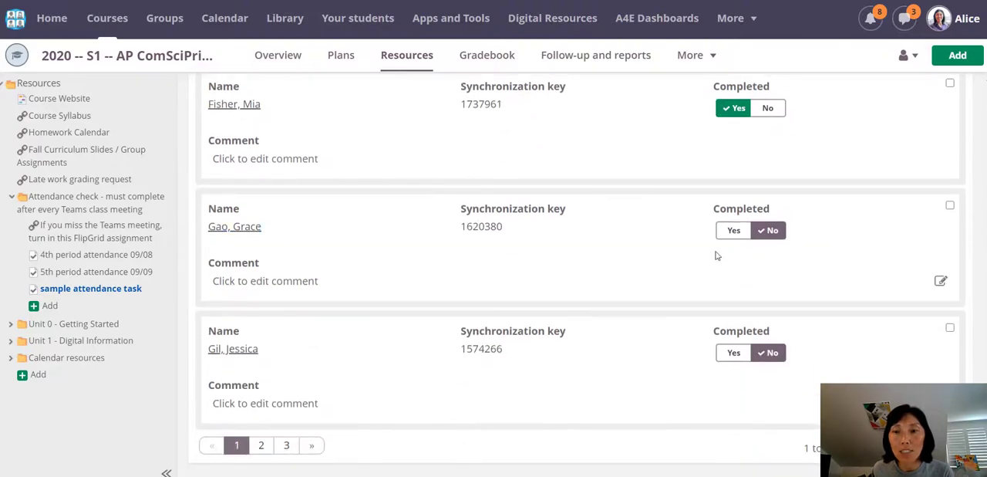
pyautogui.click(733, 354)
pyautogui.scroll(10, 518, 298)
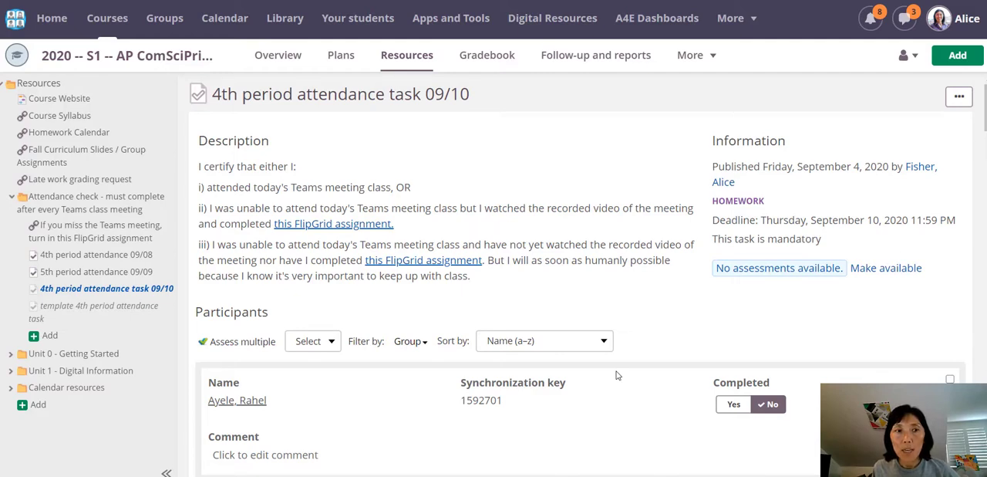
# Step: Open the template 4th period attendance task for editing and shorten its title to "template 4th period attendance"
pyautogui.click(144, 309)
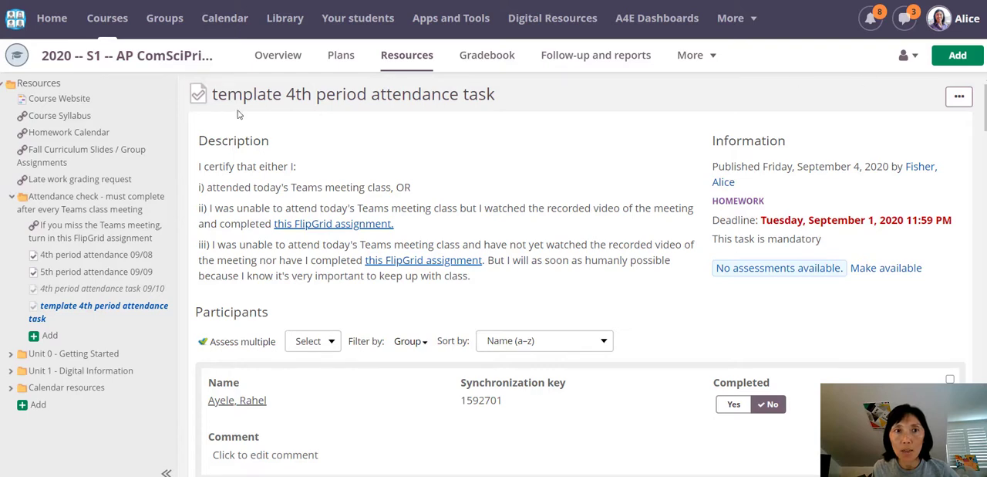
pyautogui.click(959, 96)
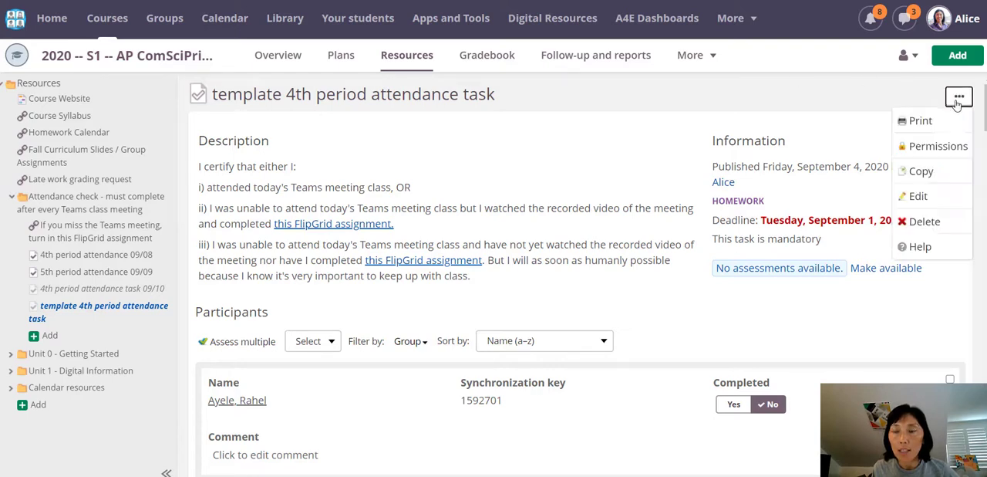
pyautogui.click(922, 193)
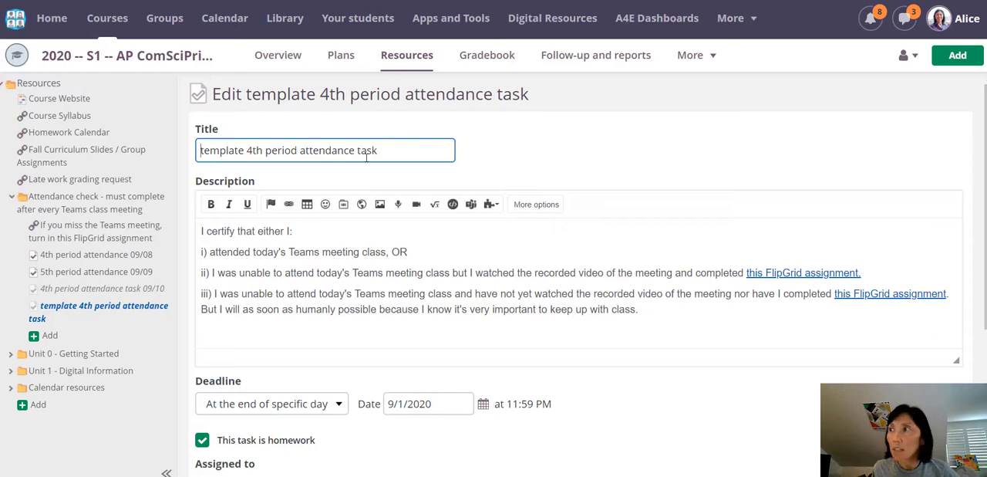
pyautogui.click(366, 152)
pyautogui.moveTo(399, 149); pyautogui.dragTo(357, 151)
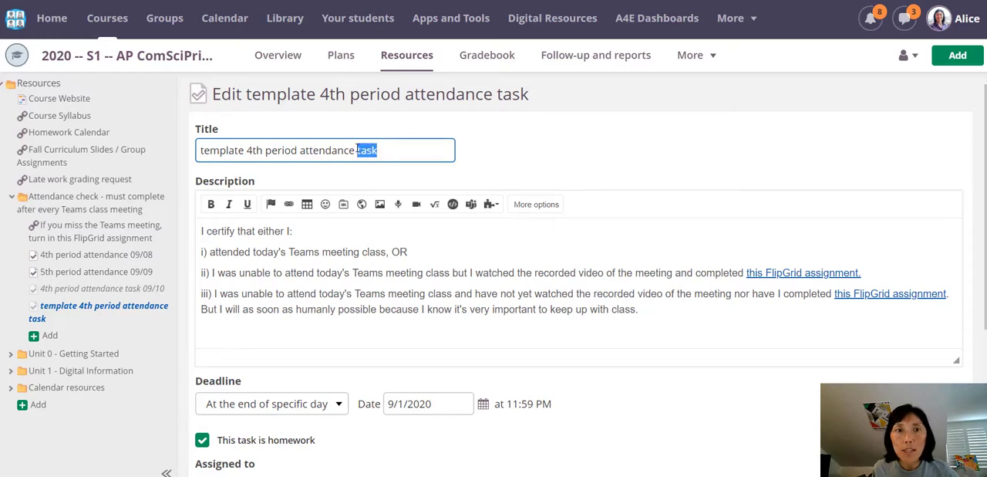
pyautogui.press('BackSpace')
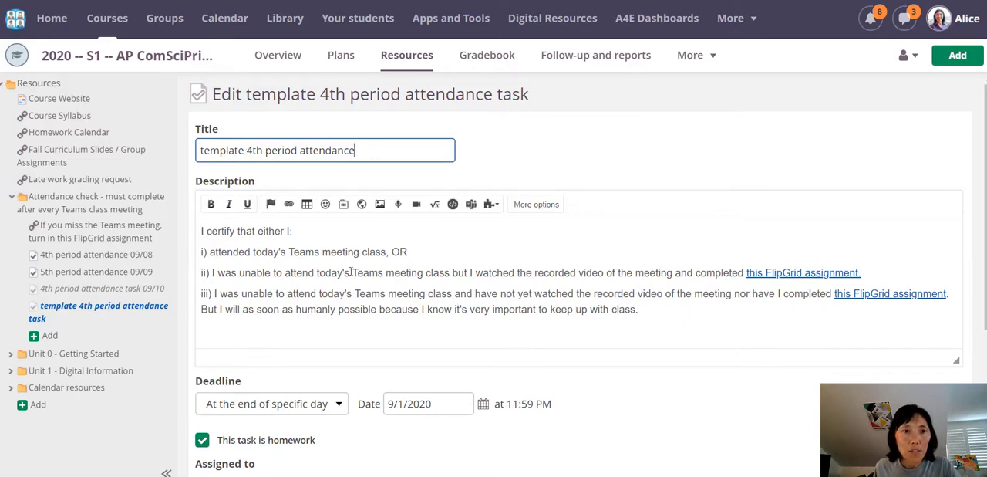
# Step: Review the template's deadline calendar and assigned group in the edit form
pyautogui.scroll(-2, 370, 281)
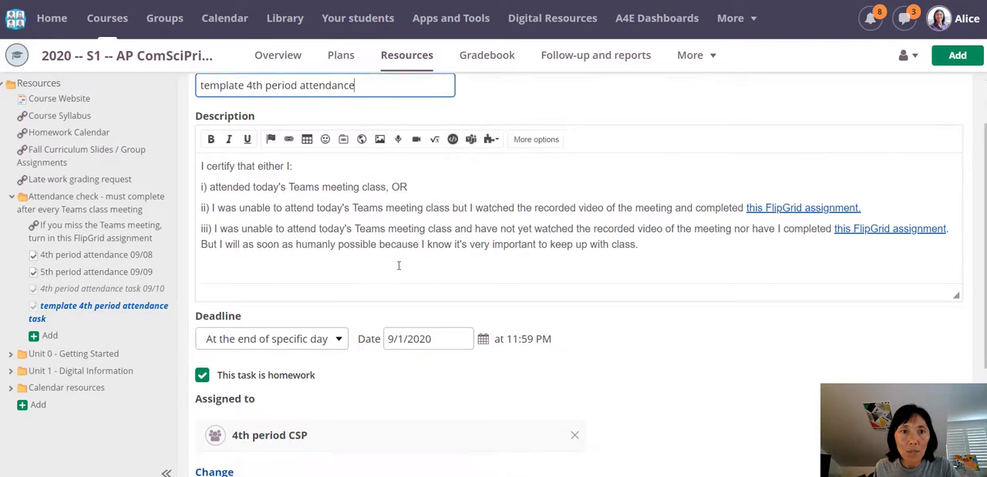
pyautogui.scroll(-4, 370, 237)
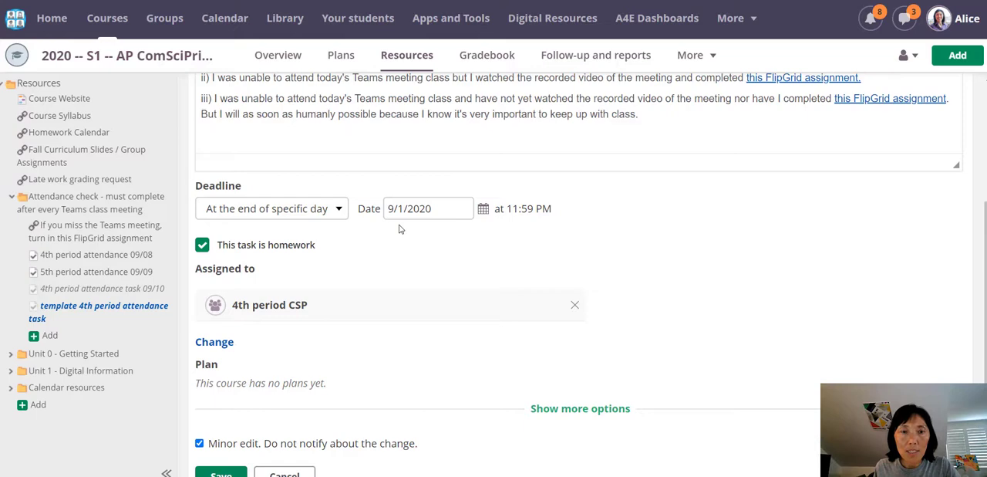
pyautogui.scroll(-1, 367, 370)
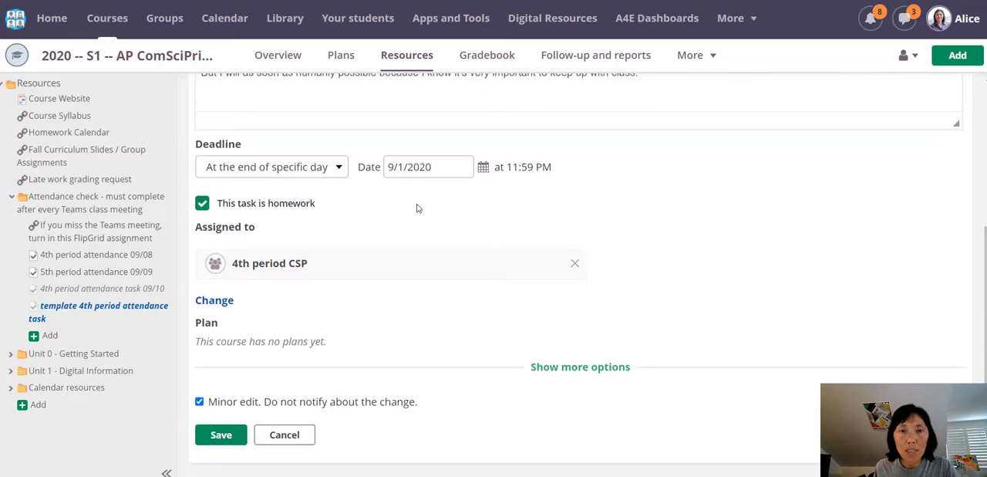
pyautogui.click(481, 171)
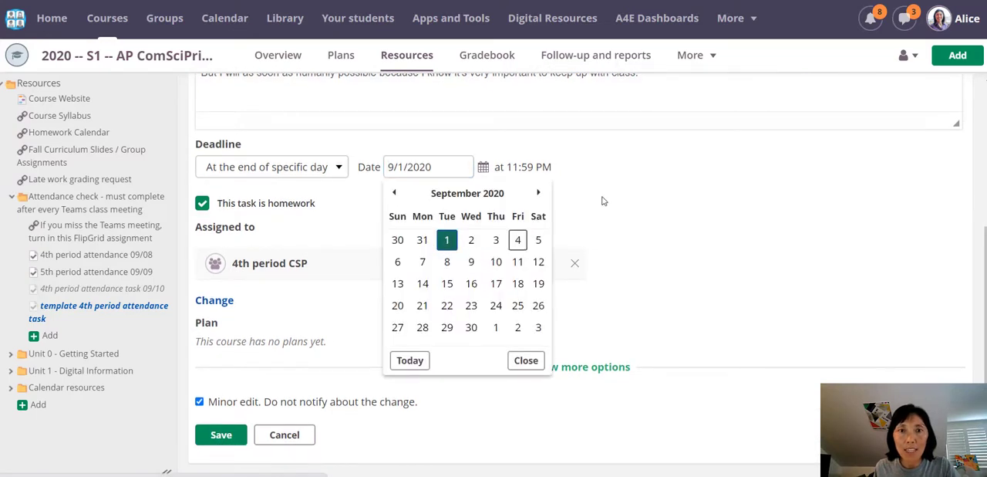
pyautogui.click(417, 166)
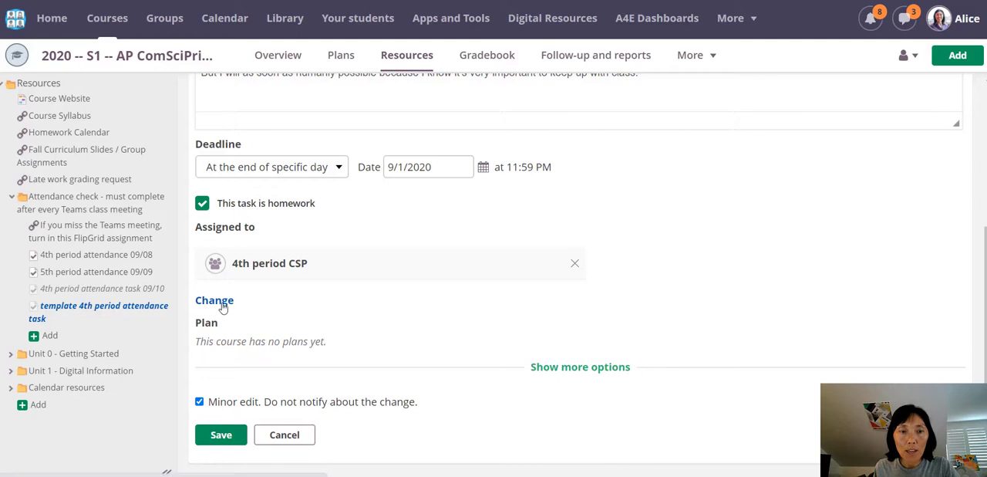
# Step: Expand the template's additional options, set its activation time to 08:30 AM, and save the task
pyautogui.click(542, 375)
pyautogui.scroll(-5, 432, 353)
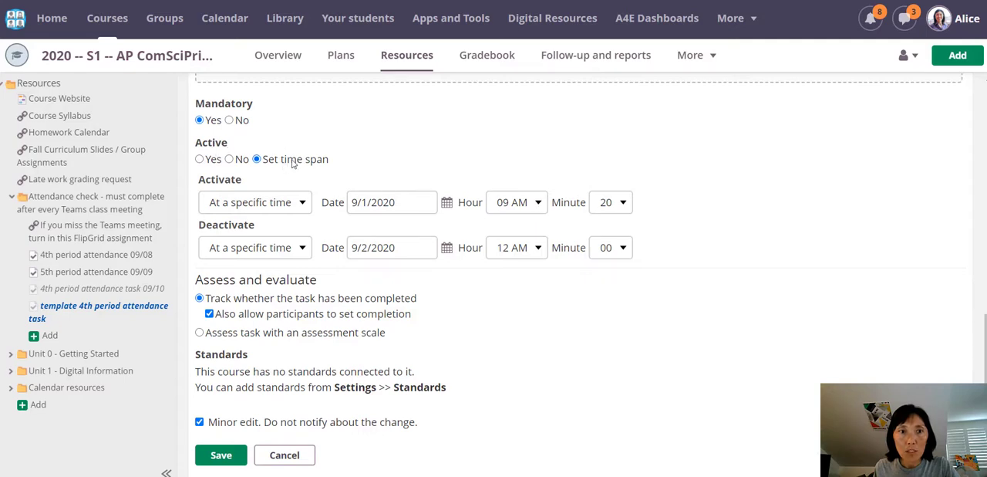
pyautogui.click(536, 202)
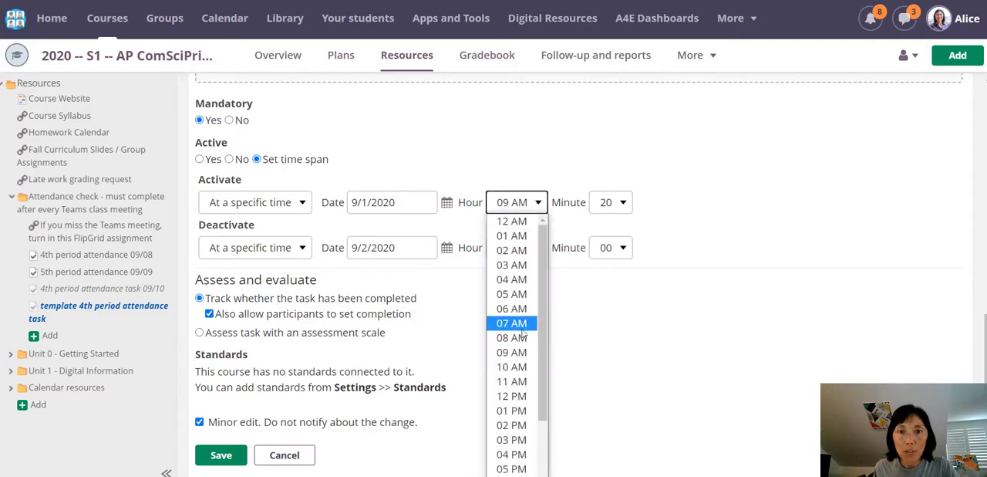
pyautogui.click(518, 338)
pyautogui.click(622, 204)
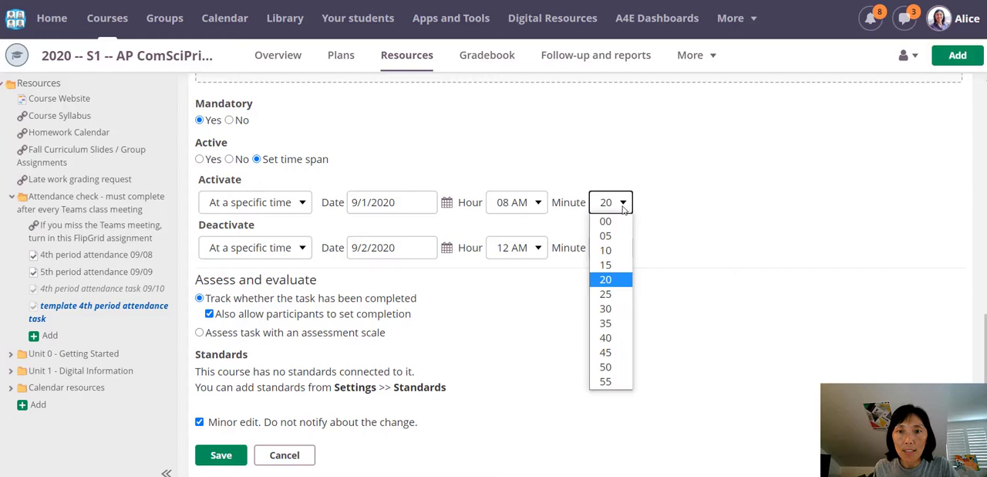
pyautogui.click(615, 309)
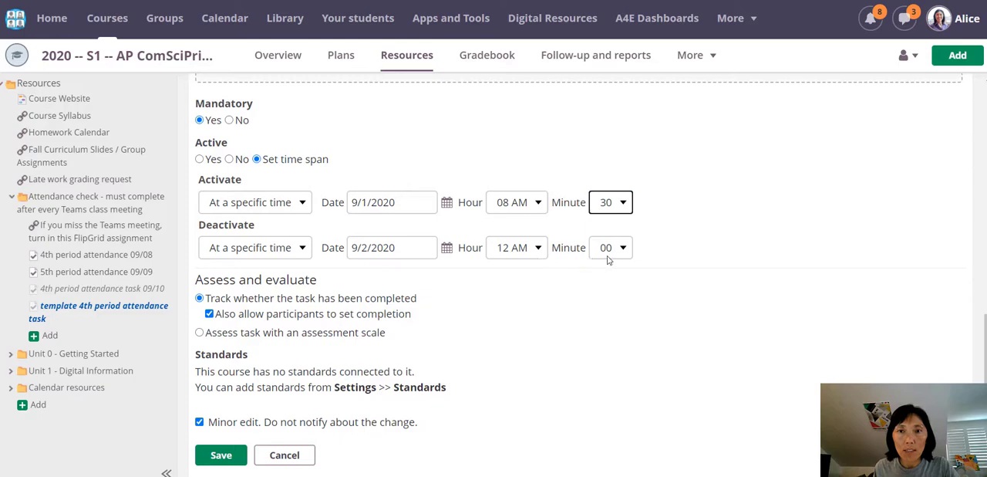
pyautogui.click(221, 456)
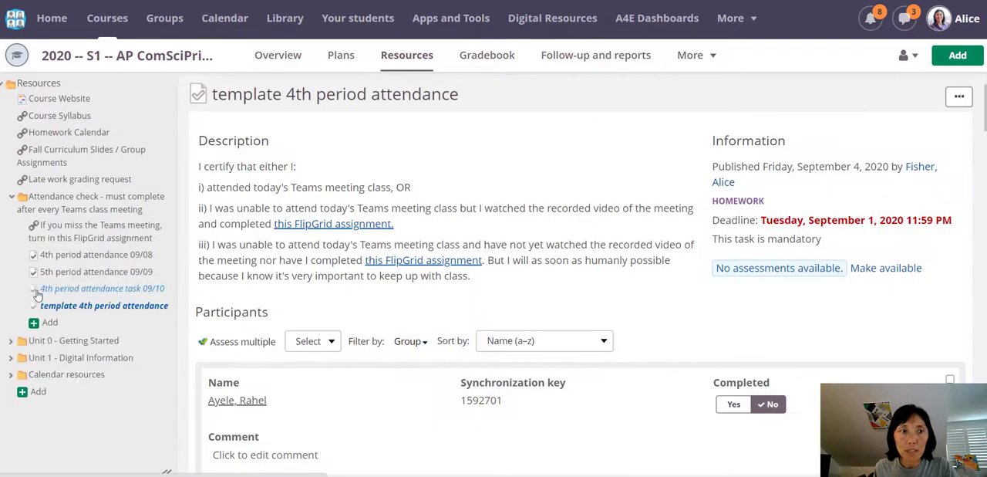
# Step: Delete the 4th period attendance task 09/10 from the attendance check folder
pyautogui.click(66, 202)
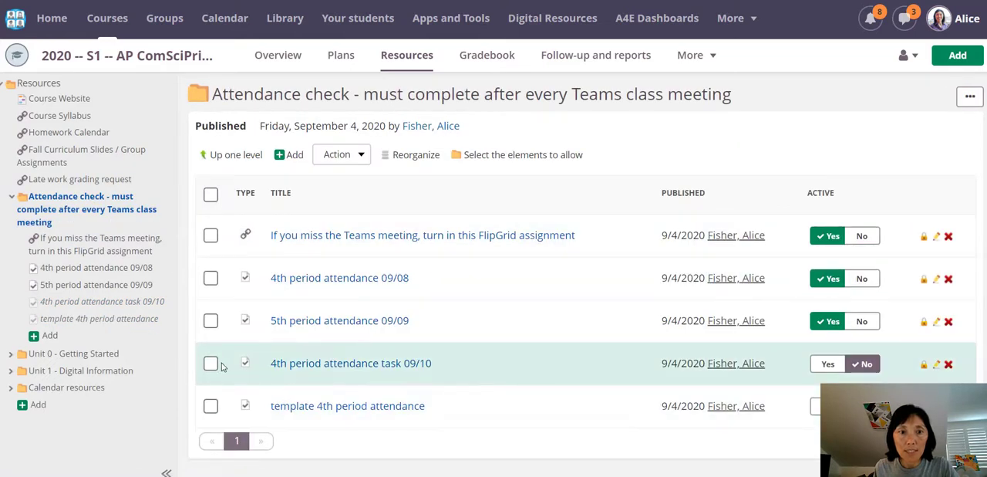
pyautogui.click(212, 365)
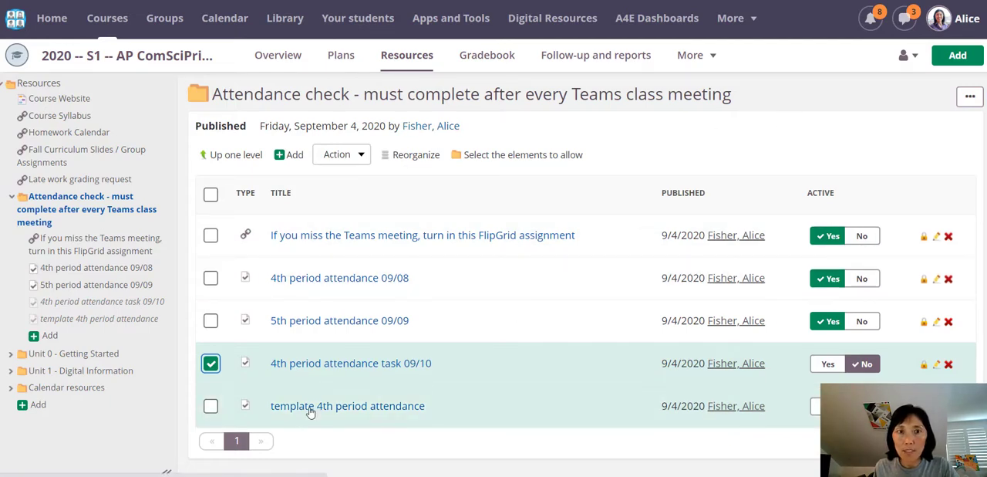
pyautogui.click(341, 155)
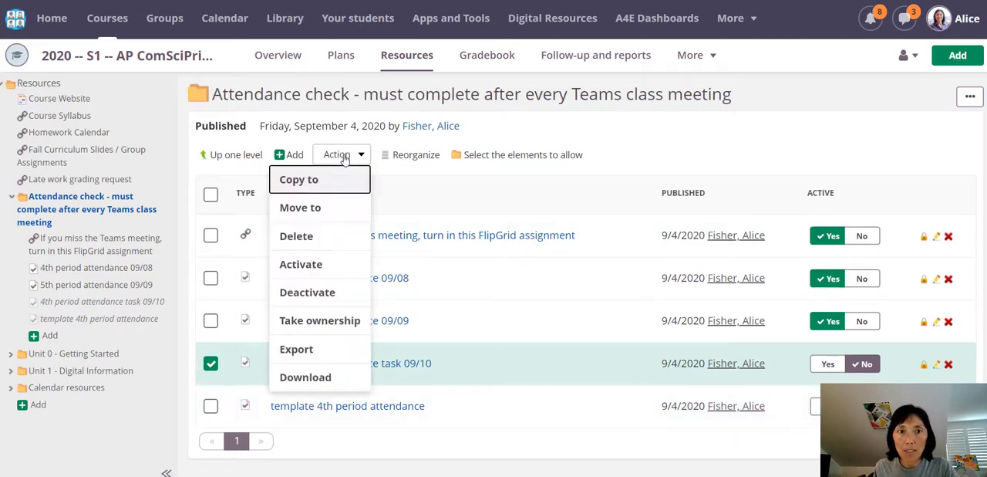
pyautogui.click(325, 237)
pyautogui.click(435, 272)
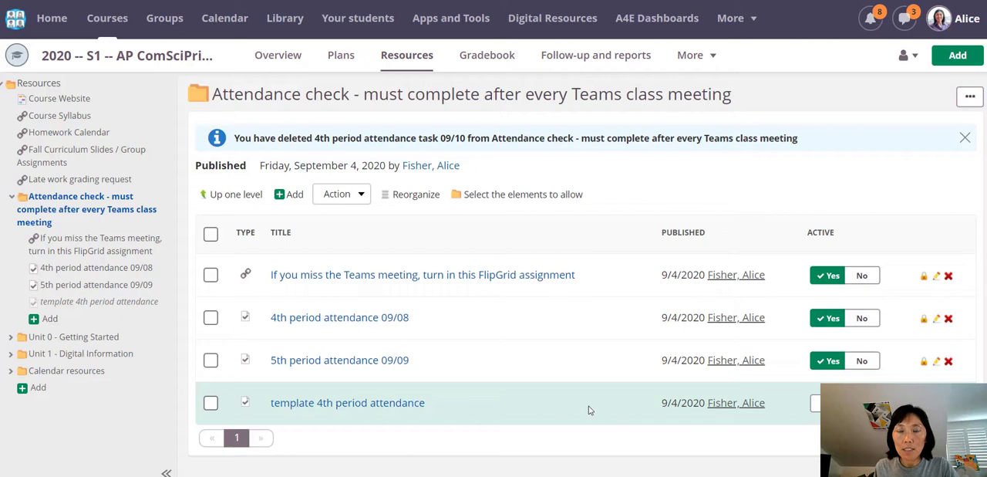
# Step: Copy the template 4th period attendance task into the same course's attendance check folder, without submissions and results
pyautogui.click(369, 403)
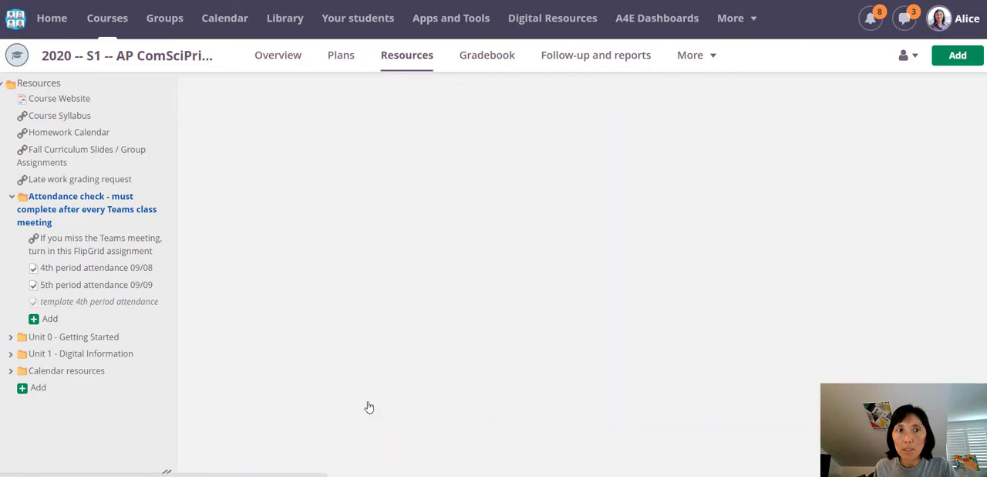
pyautogui.click(960, 98)
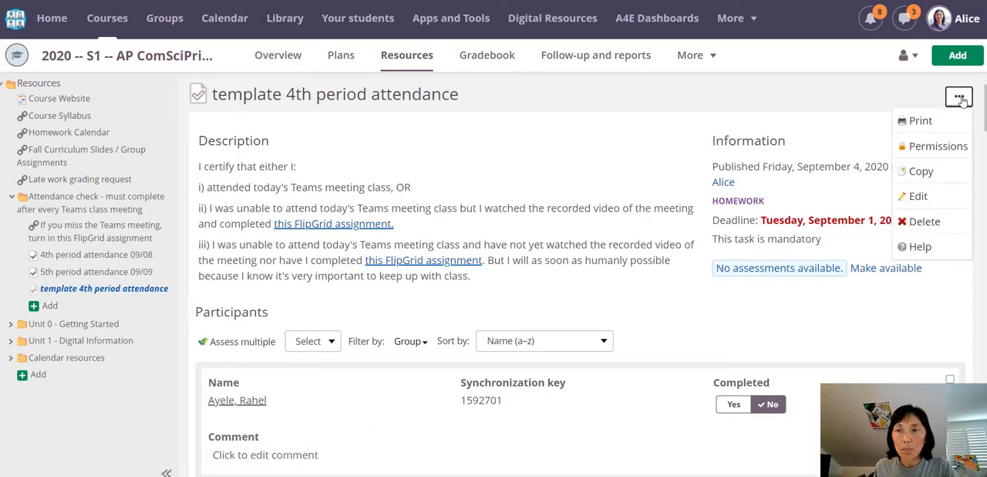
pyautogui.click(920, 171)
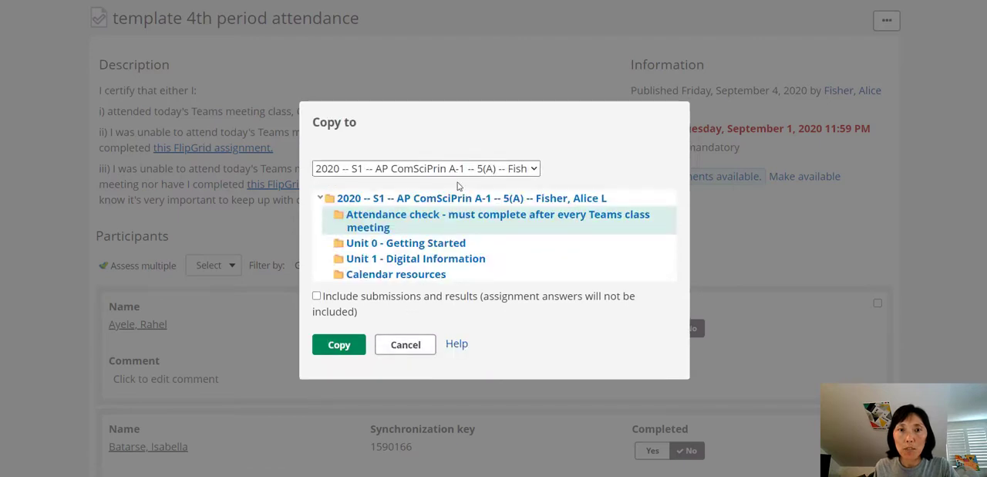
pyautogui.click(341, 346)
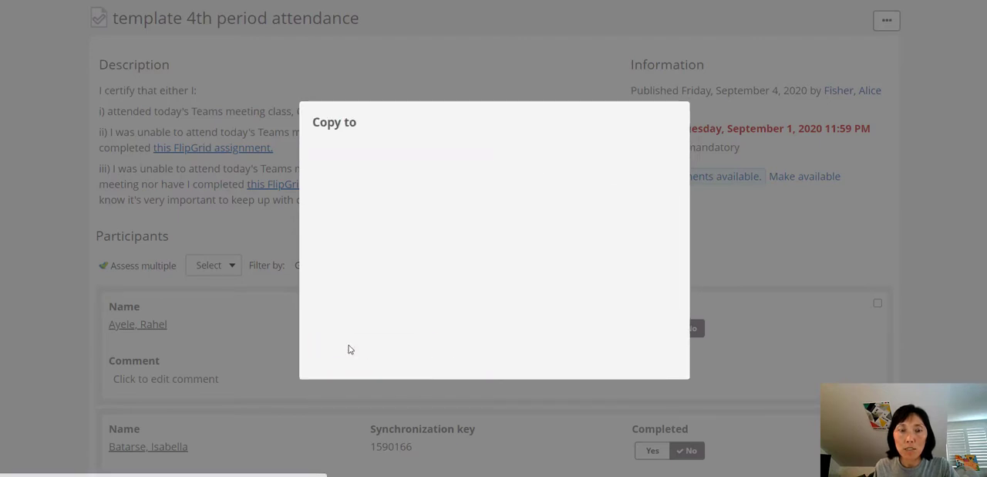
pyautogui.click(334, 300)
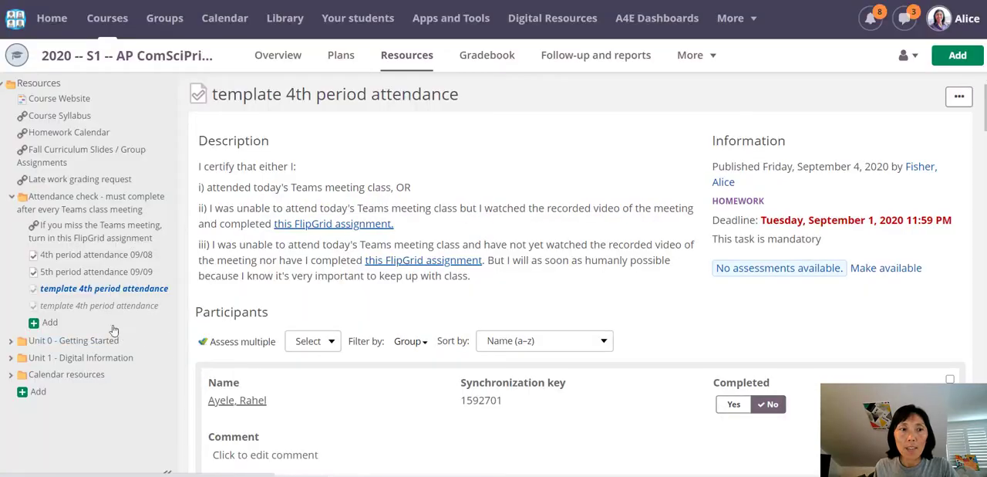
# Step: Open the copied template task for editing and retitle it "4th period attendance 09/10"
pyautogui.click(92, 307)
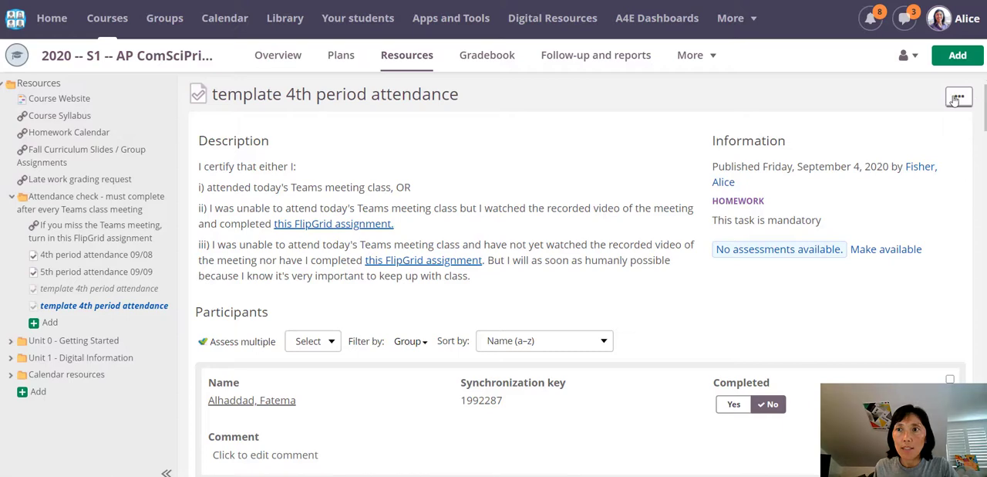
pyautogui.click(957, 98)
pyautogui.click(939, 193)
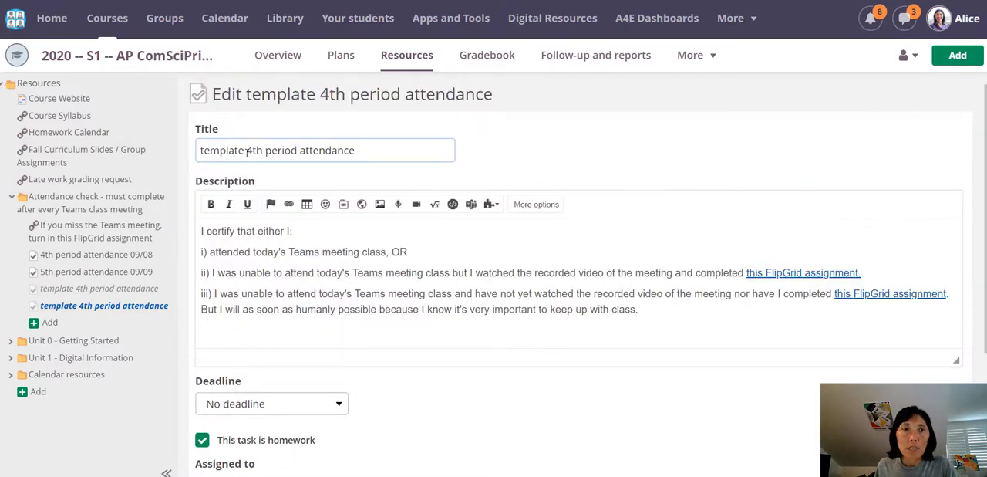
pyautogui.moveTo(247, 152); pyautogui.dragTo(173, 156)
pyautogui.press('BackSpace')
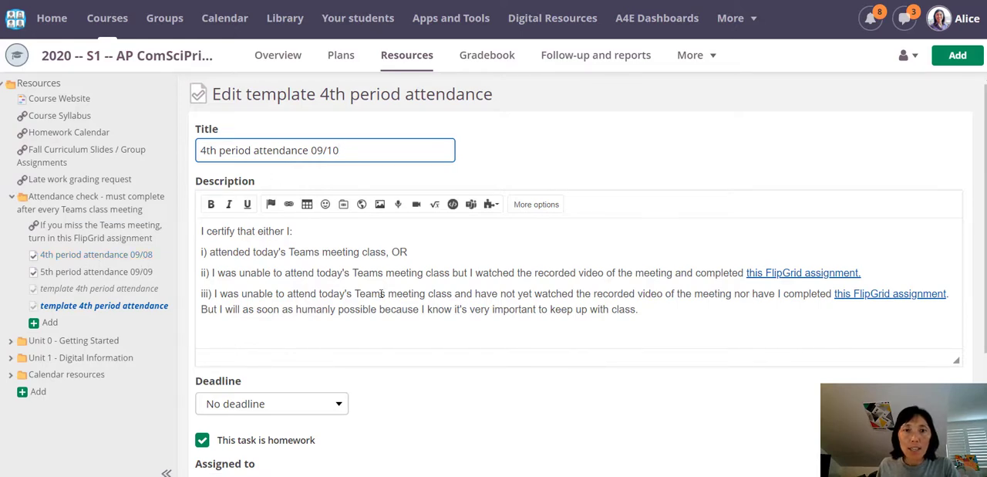
# Step: Set the copied task's deadline to the end of a specific day, 9/10/2020
pyautogui.scroll(-2, 381, 294)
pyautogui.click(337, 277)
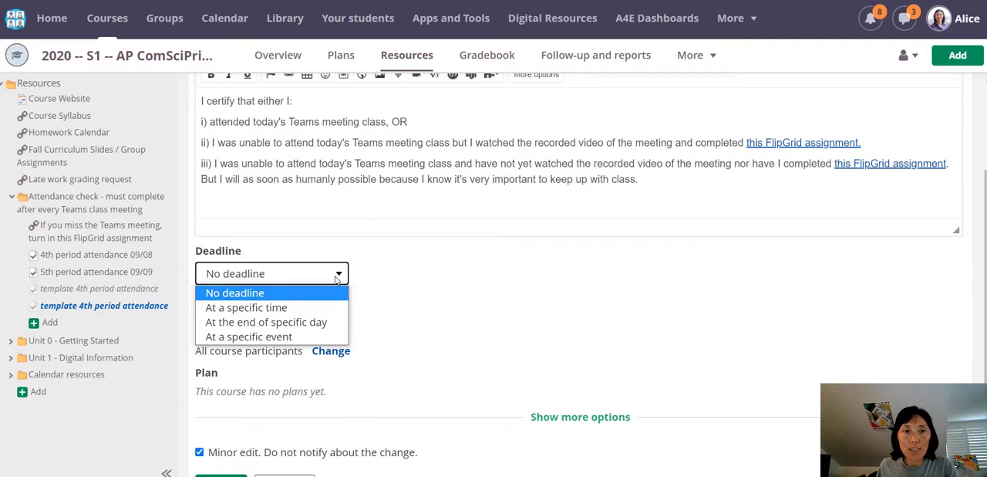
pyautogui.click(315, 324)
pyautogui.click(483, 278)
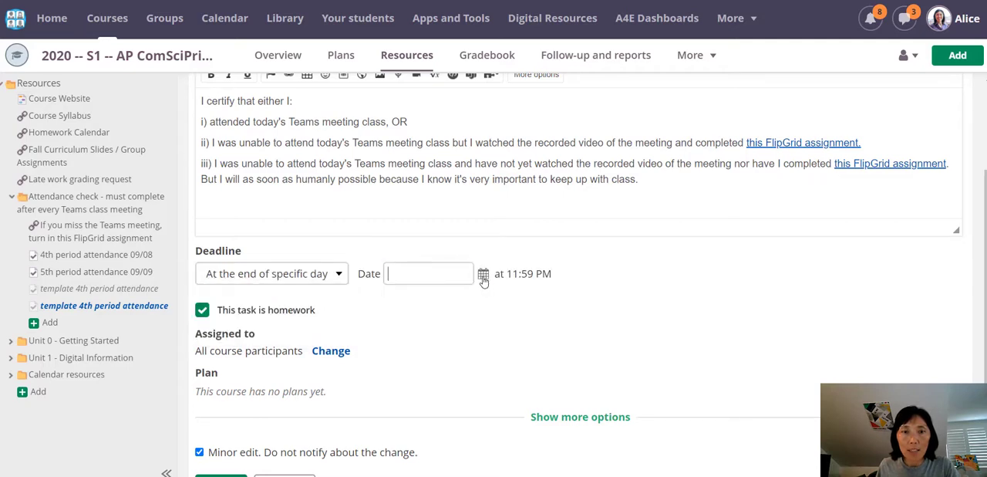
pyautogui.click(497, 369)
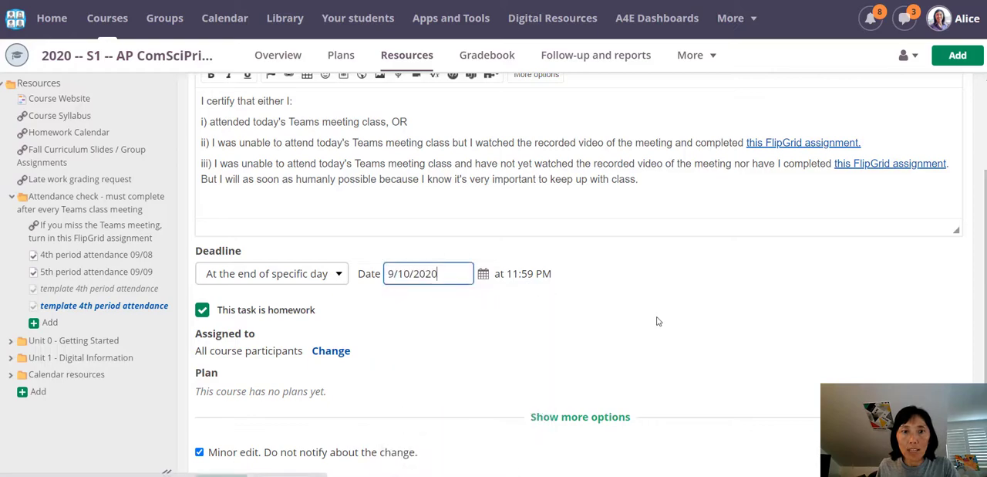
pyautogui.scroll(-1, 488, 421)
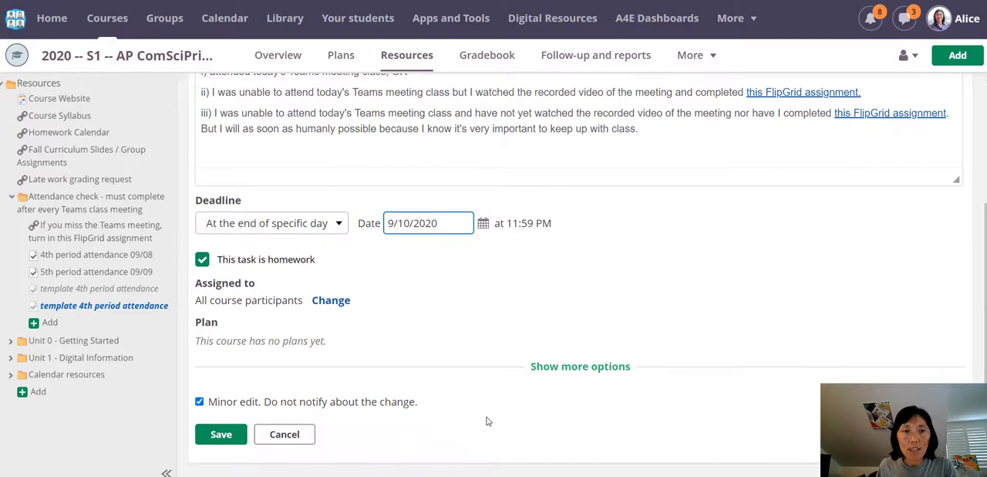
# Step: Set the task's active time span to activate on 9/10/2020 and deactivate on 9/11/2020, and save the task
pyautogui.click(584, 367)
pyautogui.scroll(-5, 456, 335)
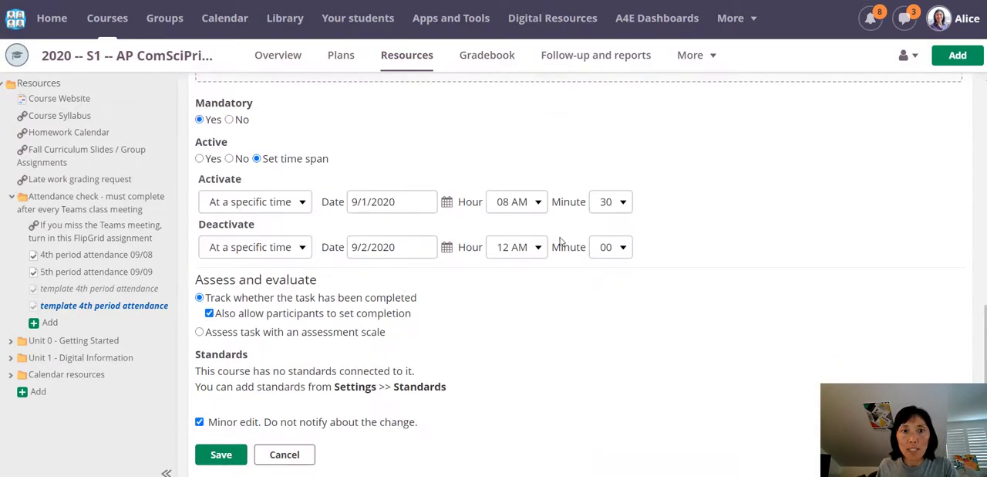
pyautogui.click(447, 201)
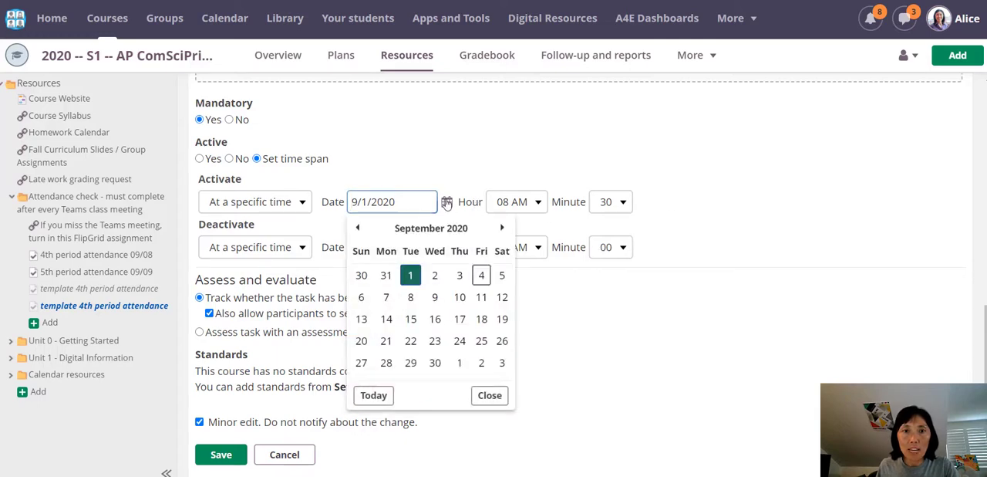
pyautogui.click(458, 297)
pyautogui.click(447, 248)
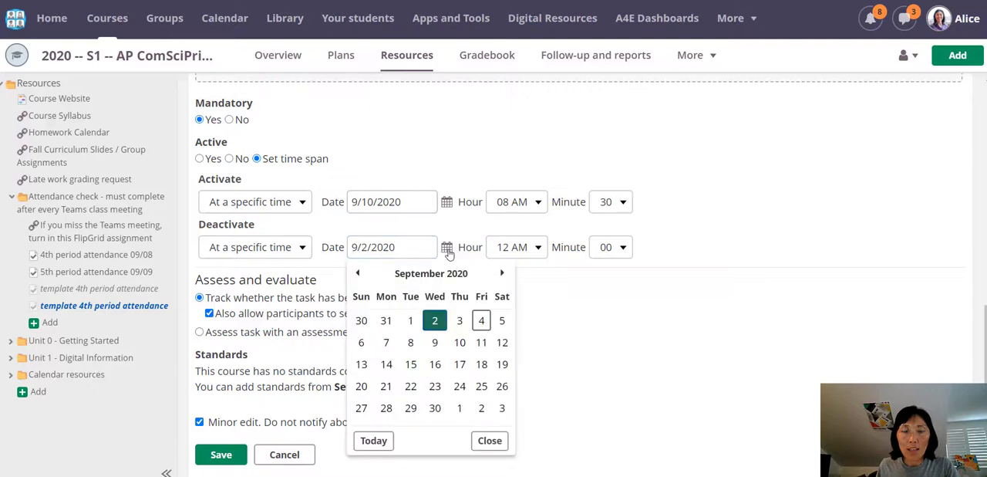
pyautogui.click(480, 344)
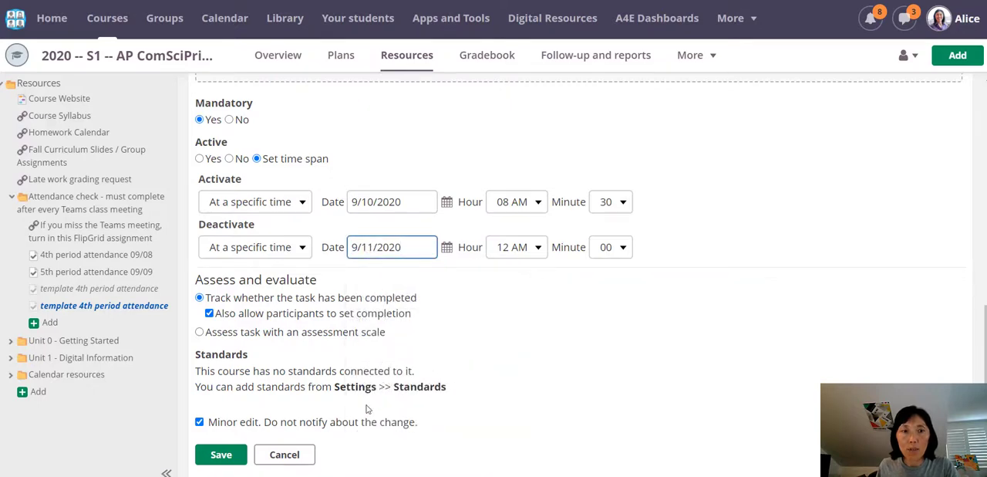
pyautogui.scroll(-1, 367, 408)
pyautogui.click(223, 437)
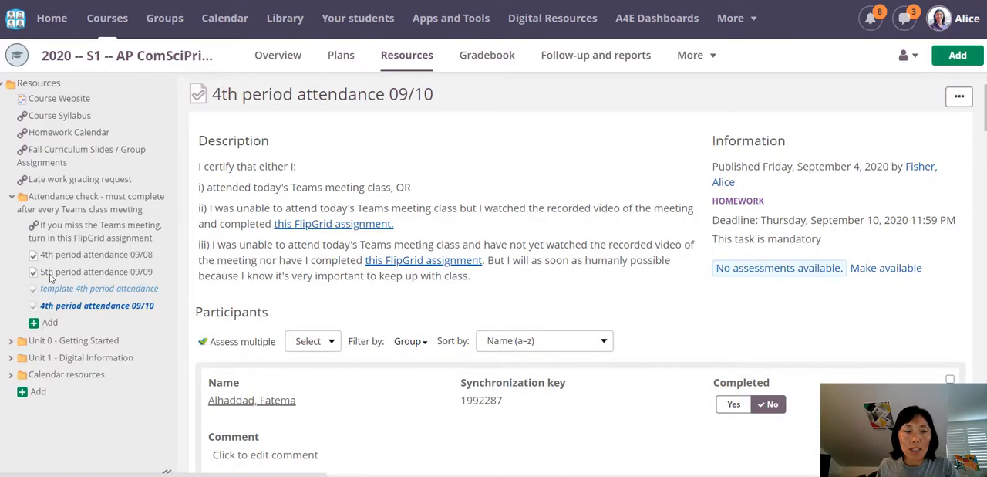
# Step: Move the 4th period attendance 09/10 task above the template task in the attendance check folder and look through its participants
pyautogui.moveTo(88, 308); pyautogui.dragTo(83, 290)
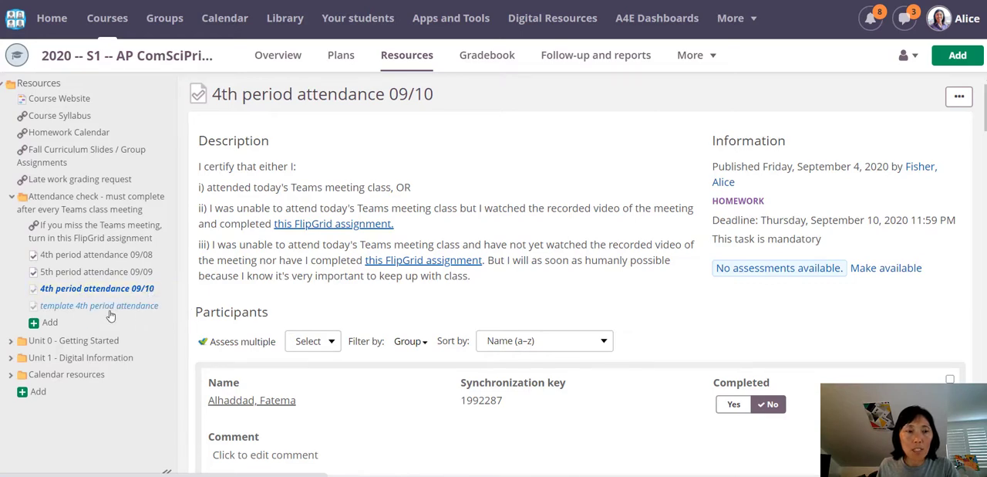
pyautogui.scroll(-5, 177, 311)
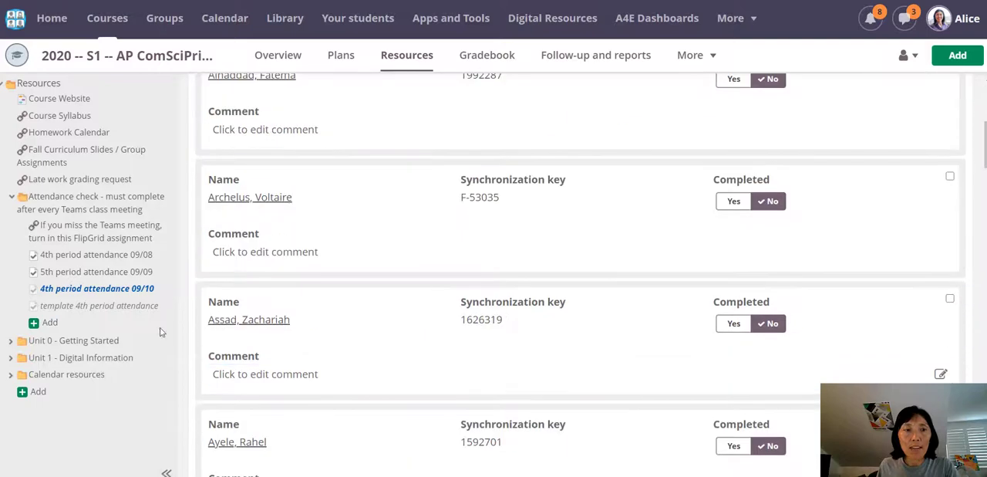
pyautogui.scroll(5, 399, 289)
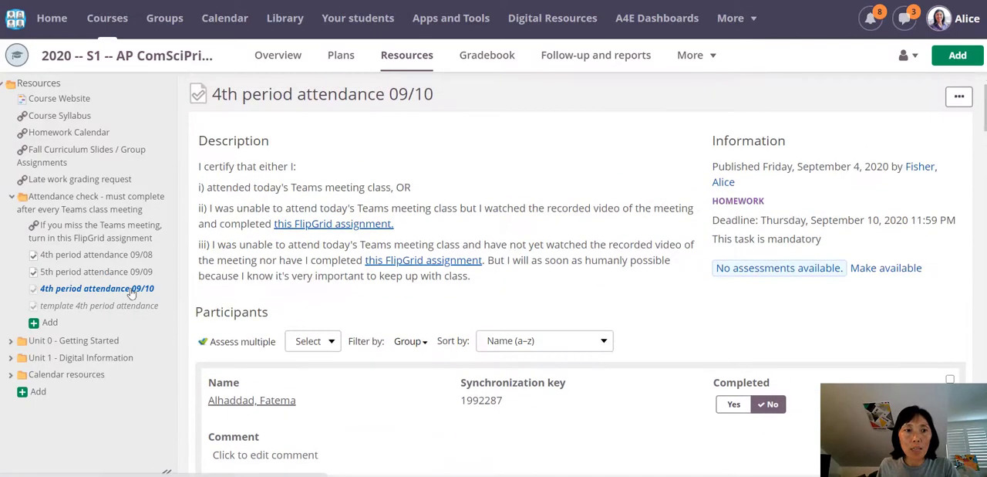